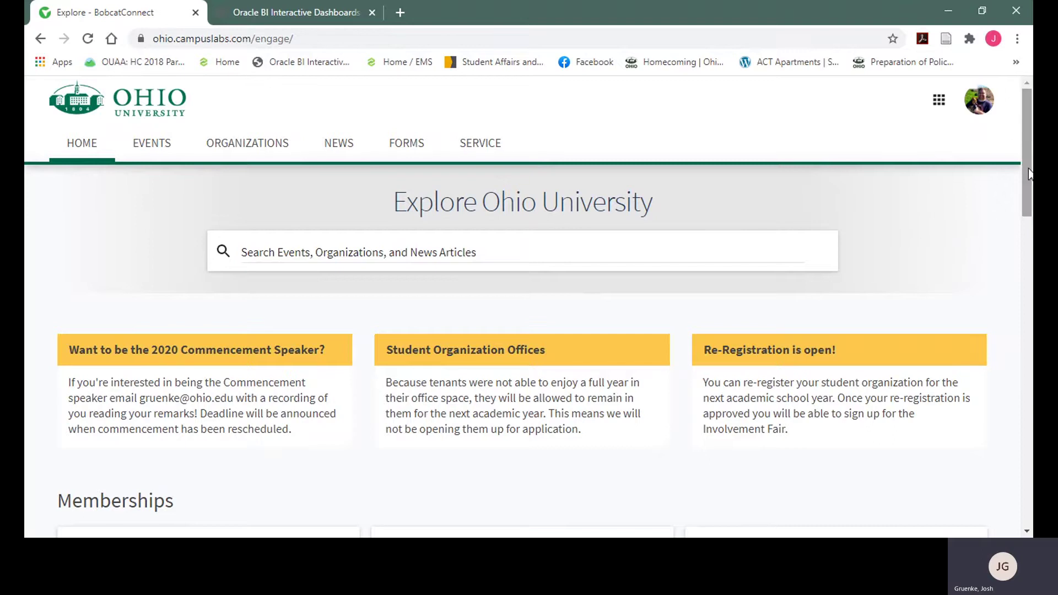
Look through the home page's announcements, memberships, events, latest news and campus links.
{"action": "left_click_drag", "start_coordinate": [1029, 187], "coordinate": [1032, 261]}
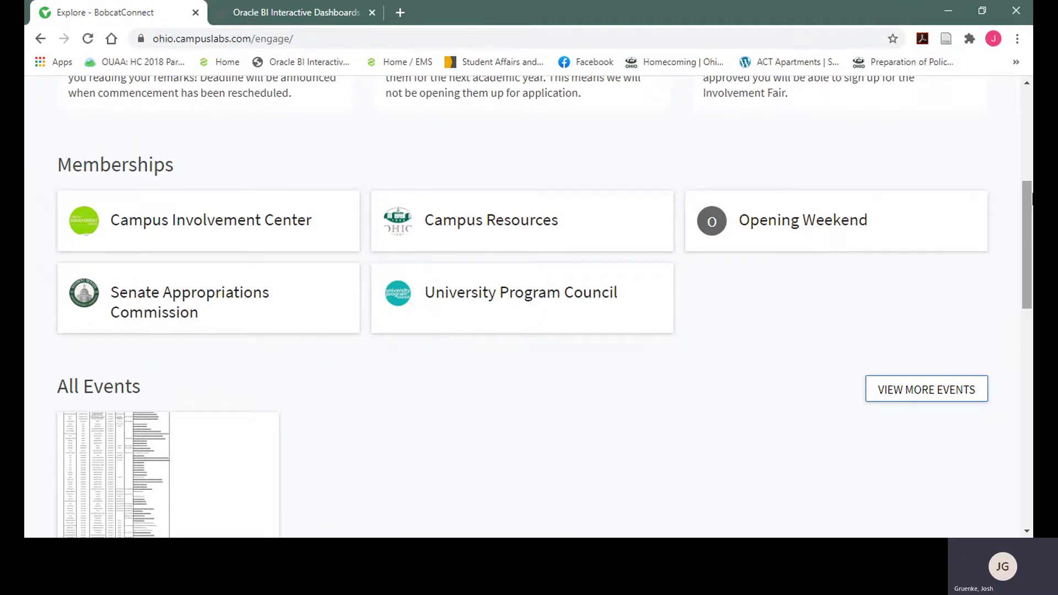
{"action": "left_click_drag", "start_coordinate": [1028, 198], "coordinate": [1030, 272]}
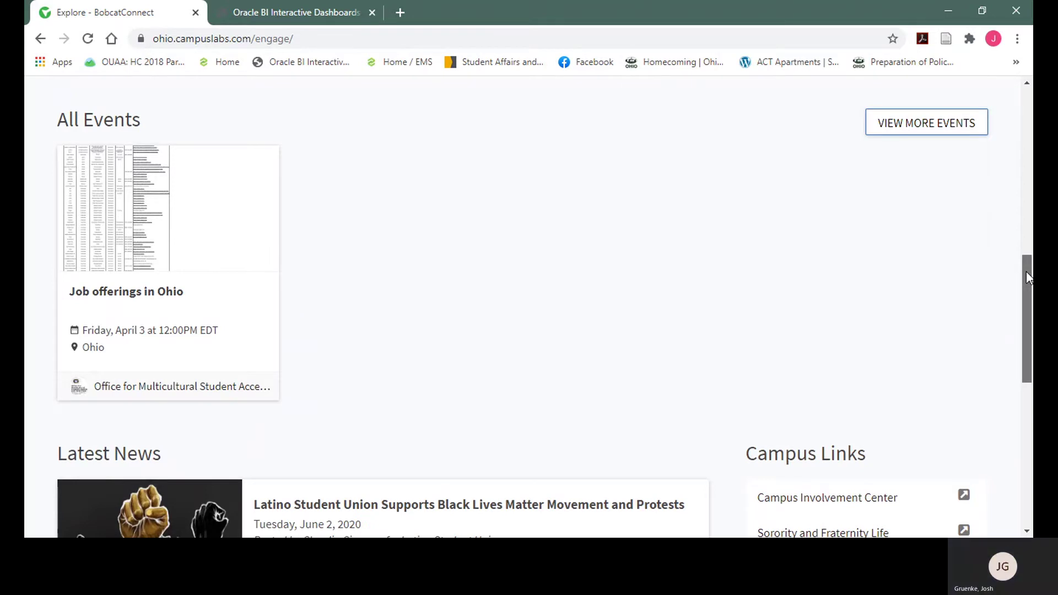
{"action": "left_click_drag", "start_coordinate": [1026, 271], "coordinate": [1032, 375]}
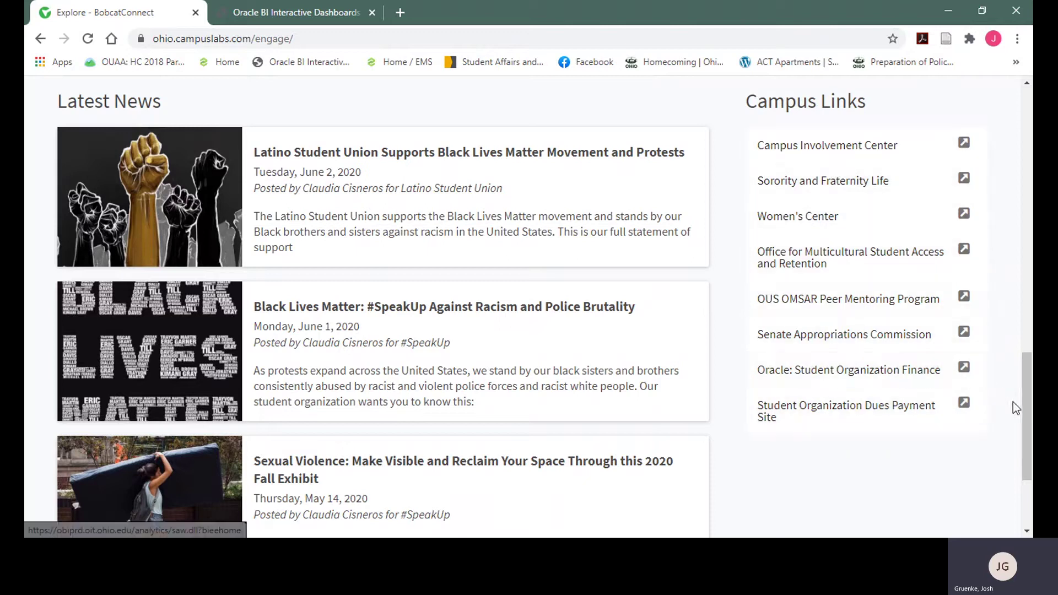
{"action": "left_click_drag", "start_coordinate": [1023, 411], "coordinate": [1024, 128]}
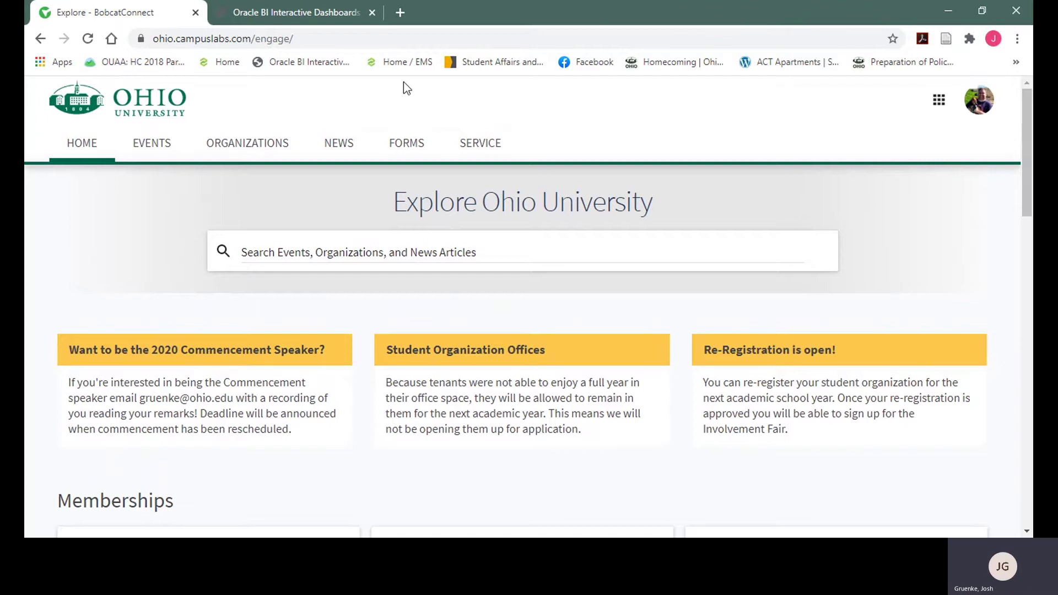
Open the organizations directory and view the available category filter options without choosing one.
{"action": "left_click", "coordinate": [253, 156]}
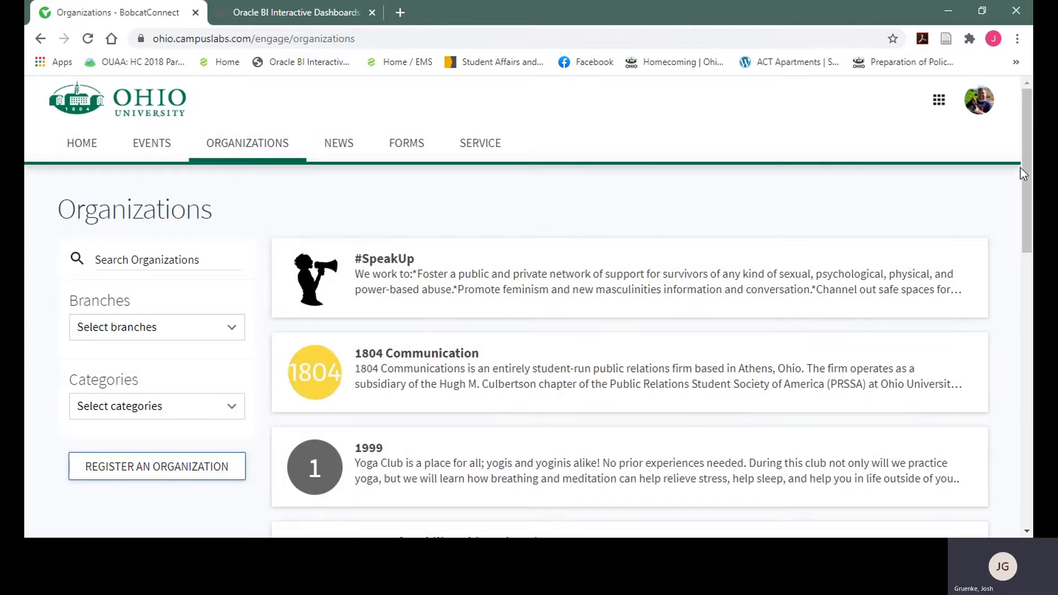
{"action": "left_click_drag", "start_coordinate": [1029, 173], "coordinate": [987, 127]}
{"action": "left_click", "coordinate": [131, 417]}
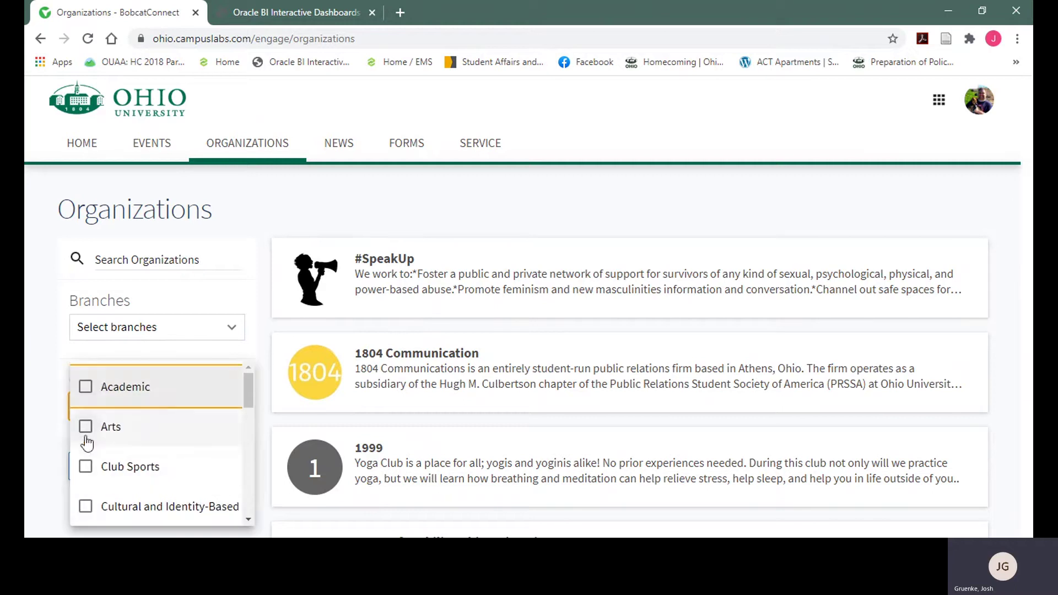
{"action": "left_click", "coordinate": [246, 348]}
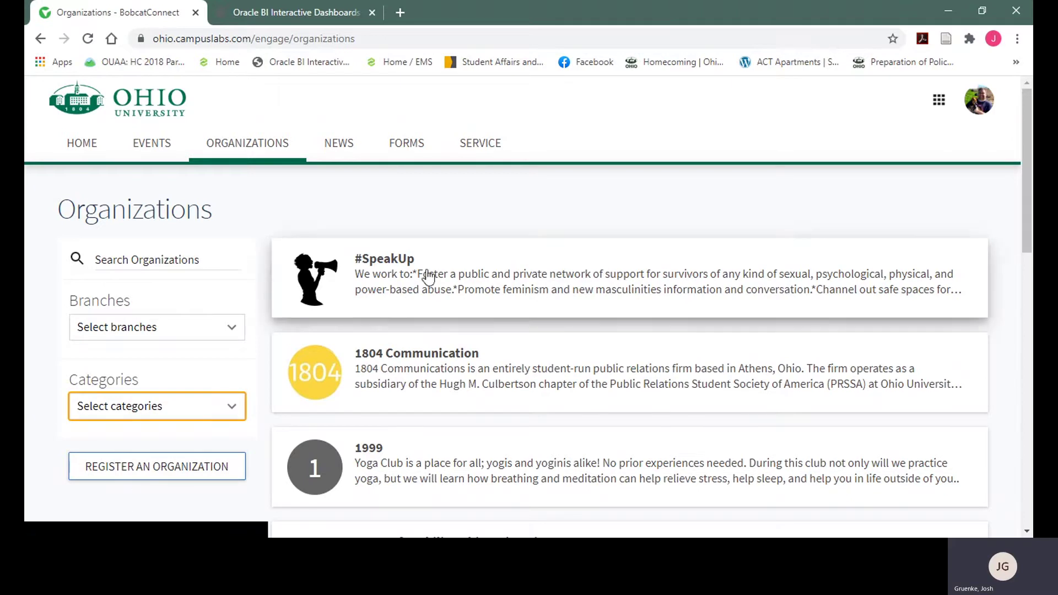
Open the #SpeakUp organization's page and go to its management area.
{"action": "left_click", "coordinate": [464, 275]}
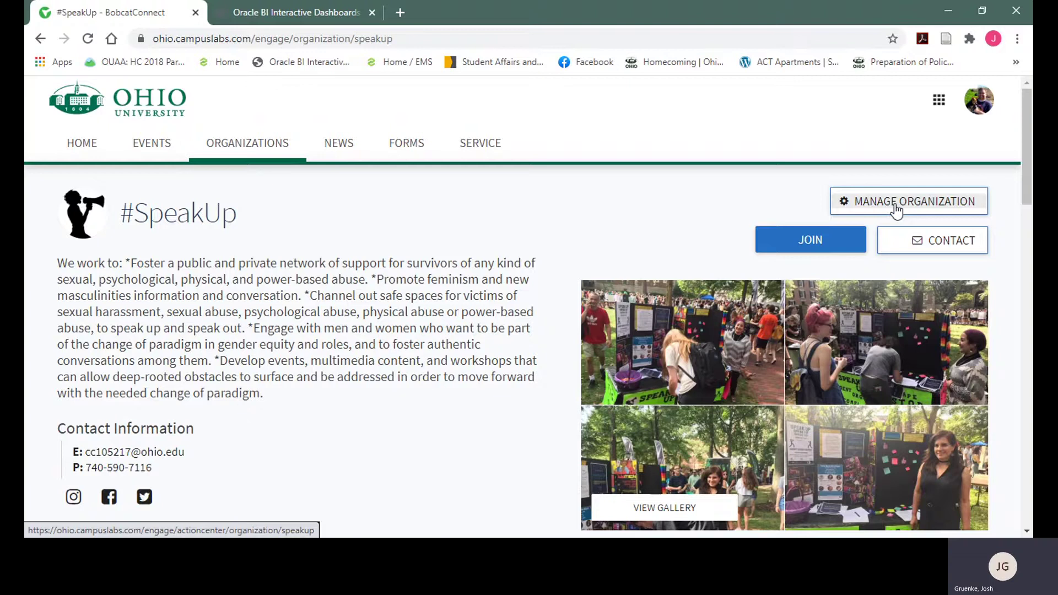
{"action": "left_click", "coordinate": [896, 209]}
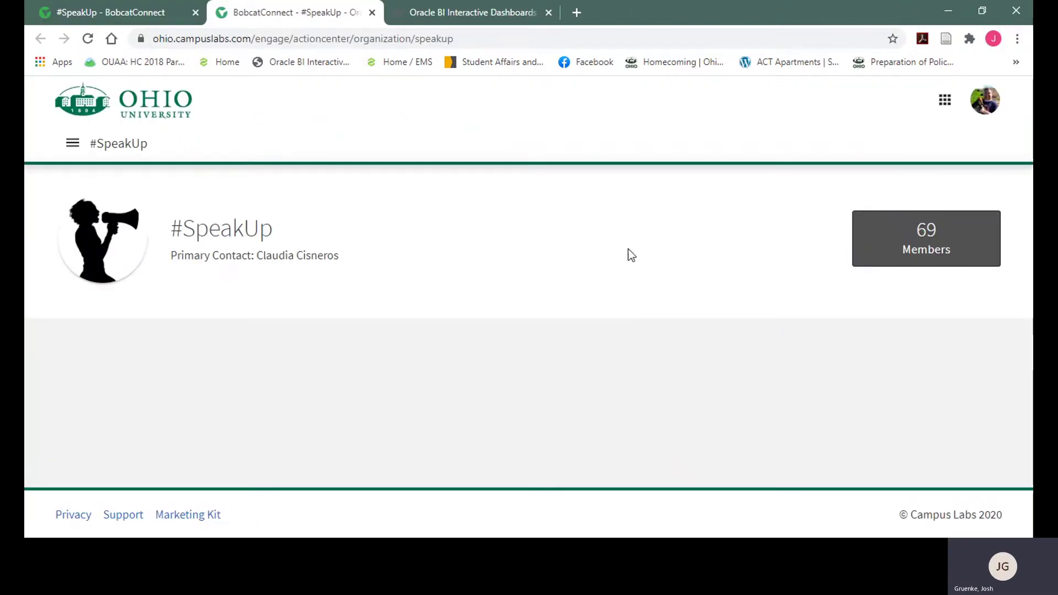
{"action": "left_click_drag", "start_coordinate": [921, 263], "coordinate": [534, 274]}
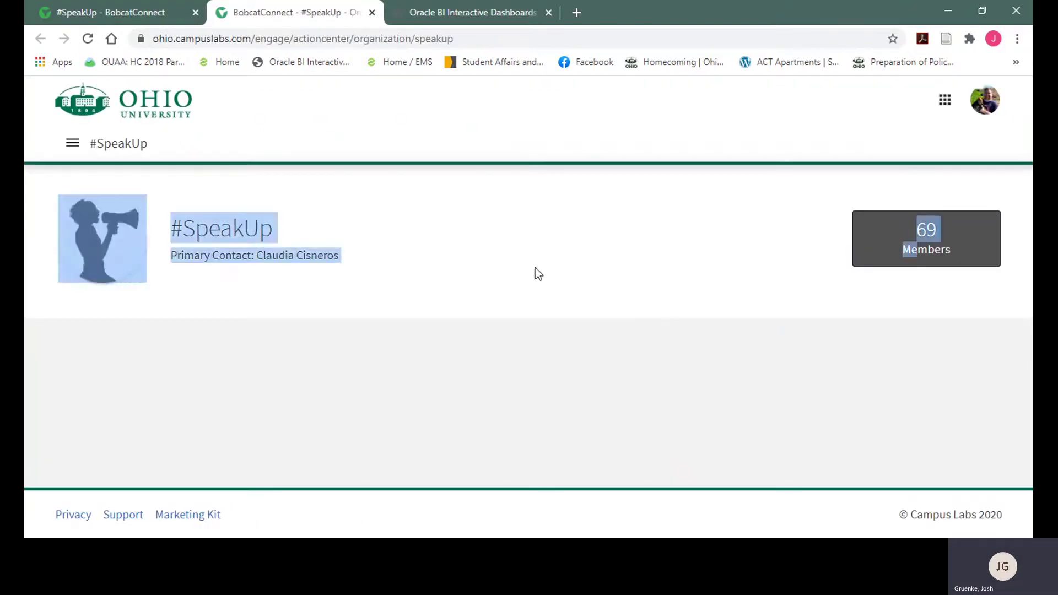
{"action": "left_click", "coordinate": [445, 283]}
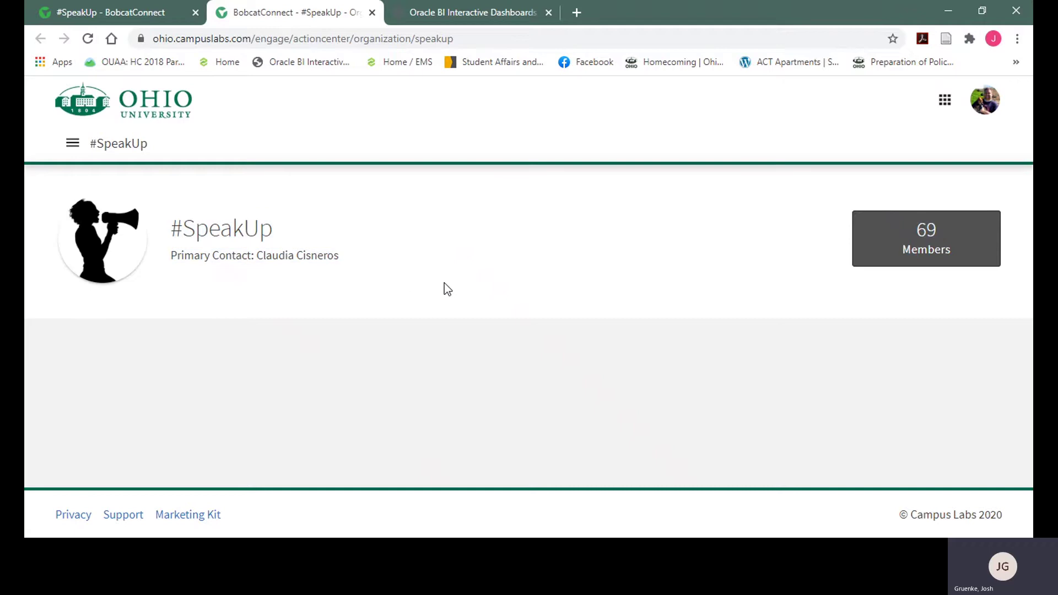
Look over the #SpeakUp organization tools and open the Roster.
{"action": "left_click", "coordinate": [73, 146]}
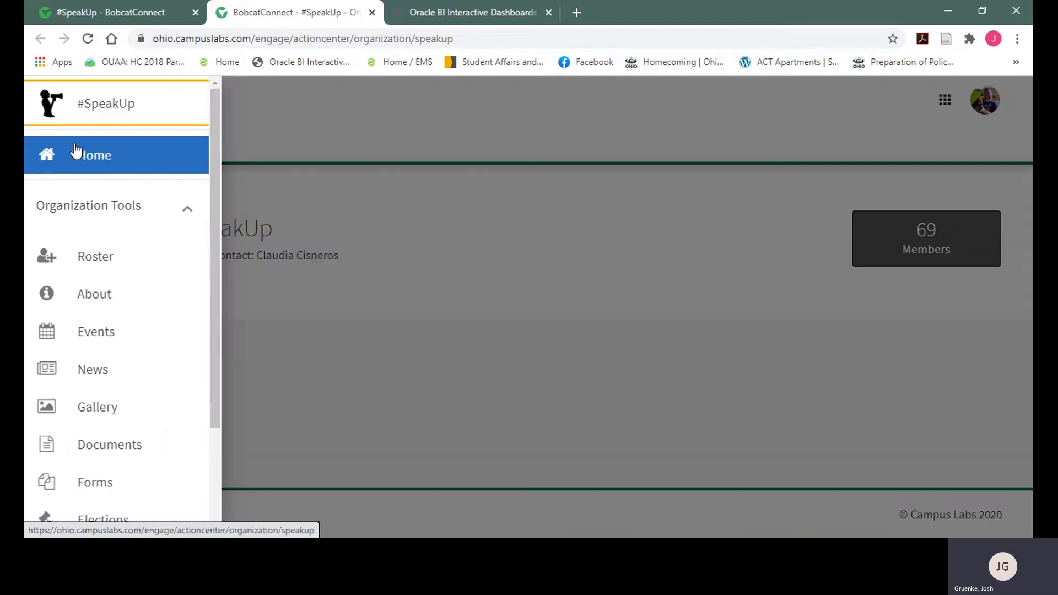
{"action": "left_click_drag", "start_coordinate": [214, 133], "coordinate": [216, 227]}
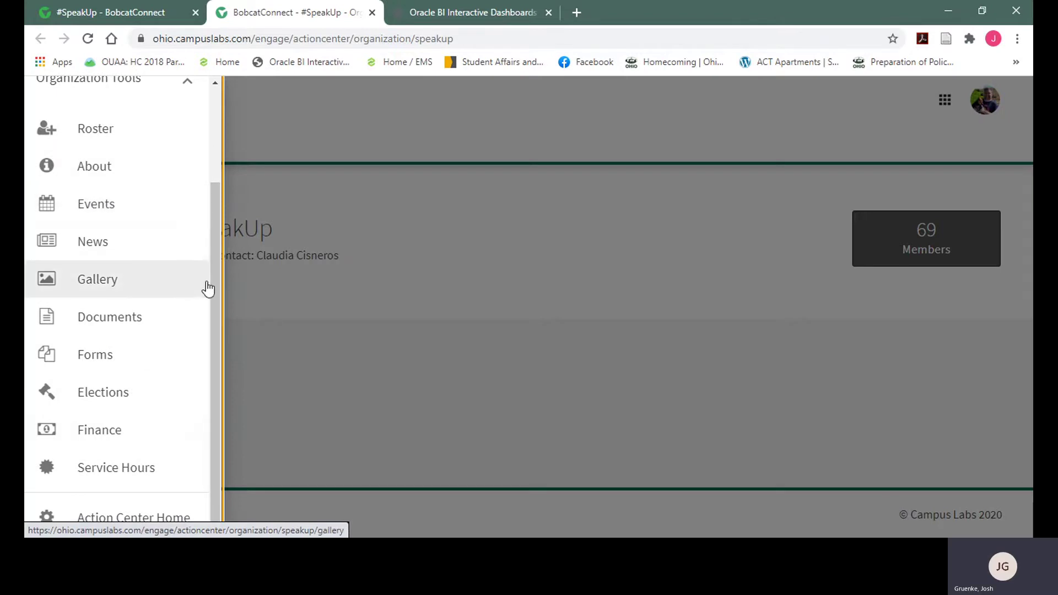
{"action": "left_click_drag", "start_coordinate": [216, 283], "coordinate": [217, 240]}
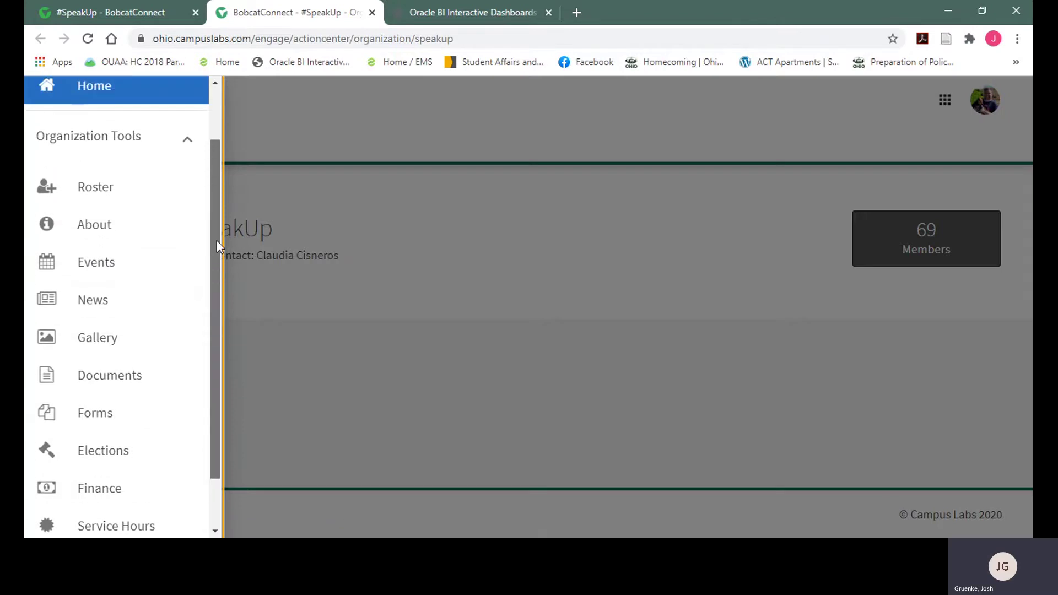
{"action": "left_click", "coordinate": [119, 200]}
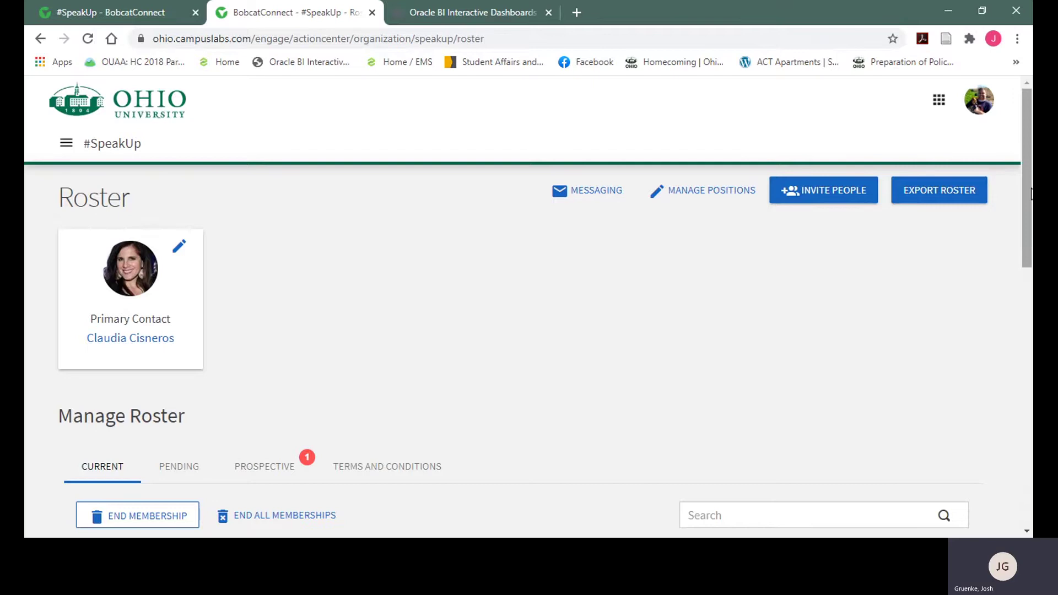
Review the current members and their positions in the roster list.
{"action": "left_click_drag", "start_coordinate": [1032, 194], "coordinate": [1031, 298]}
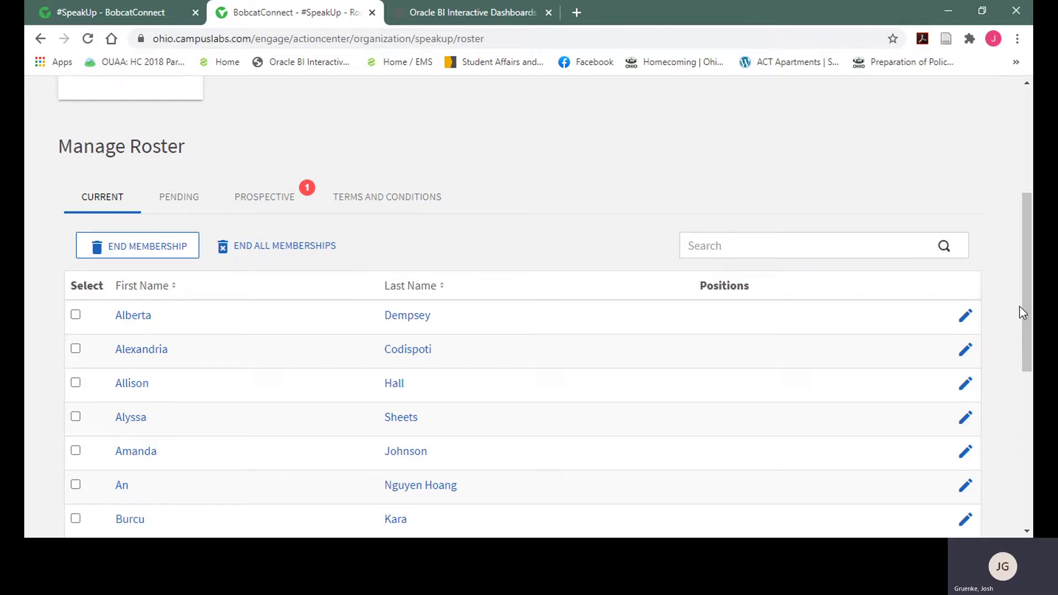
{"action": "left_click_drag", "start_coordinate": [1027, 302], "coordinate": [1026, 421]}
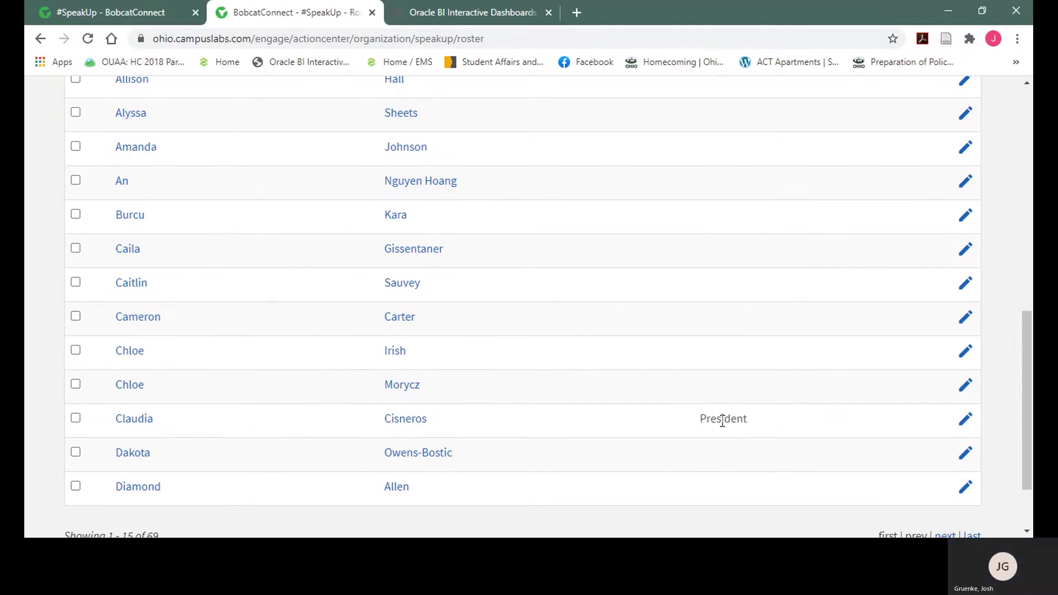
{"action": "left_click_drag", "start_coordinate": [1031, 375], "coordinate": [1022, 235]}
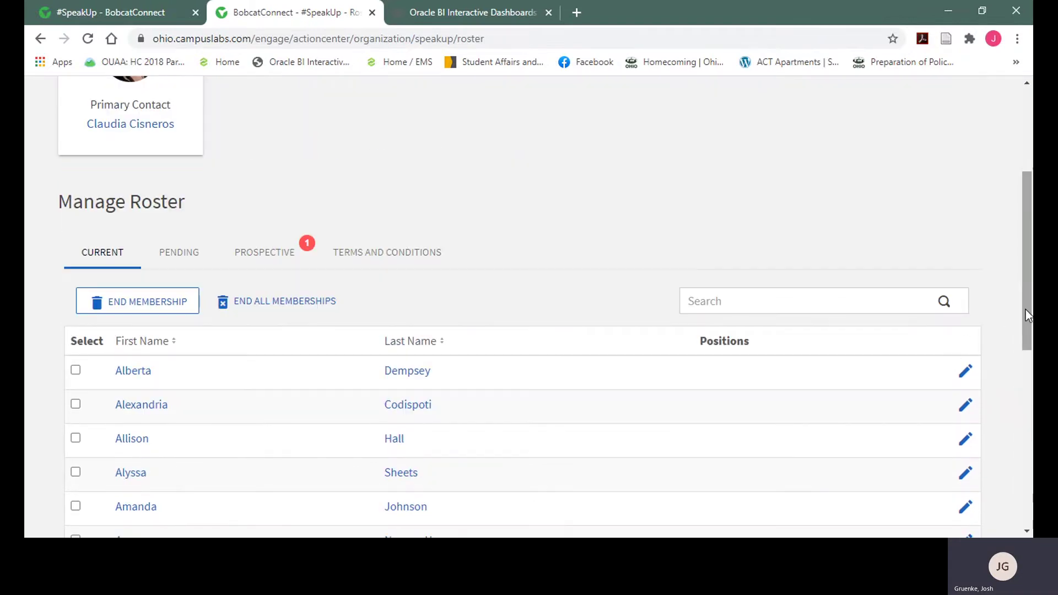
Try the Secretary position for the first member in the current roster, clear it and close the position settings without saving.
{"action": "mouse_move", "coordinate": [1026, 309]}
{"action": "left_mouse_down"}
{"action": "mouse_move", "coordinate": [1027, 226]}
{"action": "mouse_move", "coordinate": [1028, 324]}
{"action": "left_mouse_up"}
{"action": "scroll", "coordinate": [1008, 329], "scroll_direction": "down", "scroll_amount": 2}
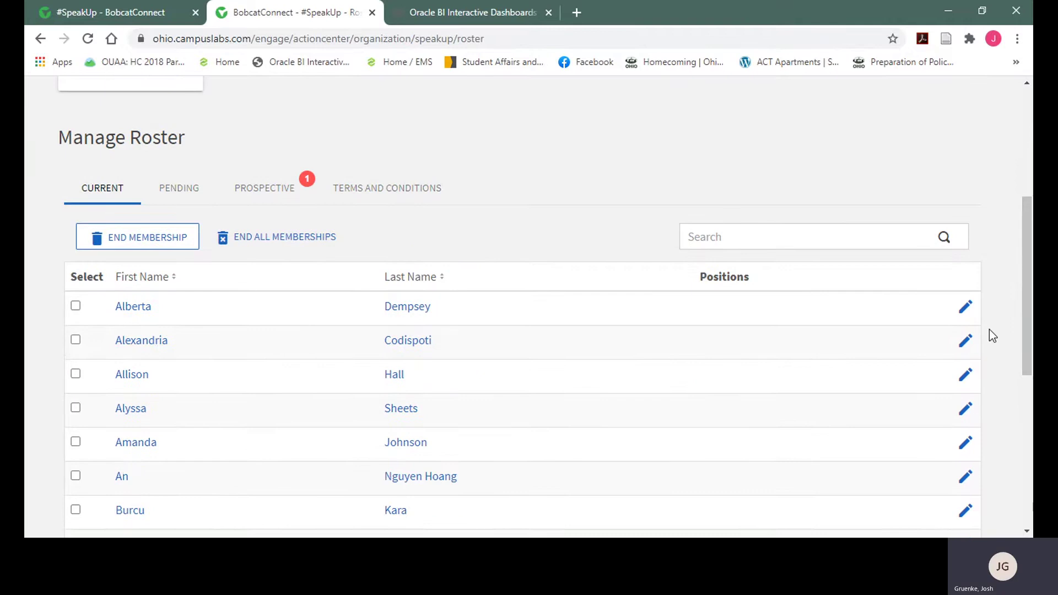
{"action": "left_click", "coordinate": [966, 309]}
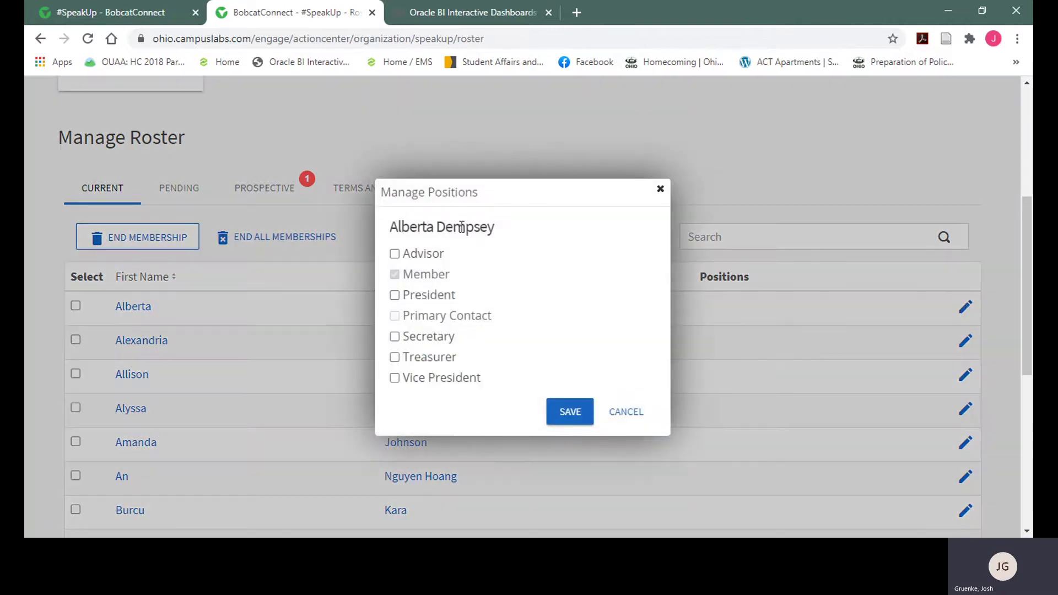
{"action": "left_click", "coordinate": [395, 337]}
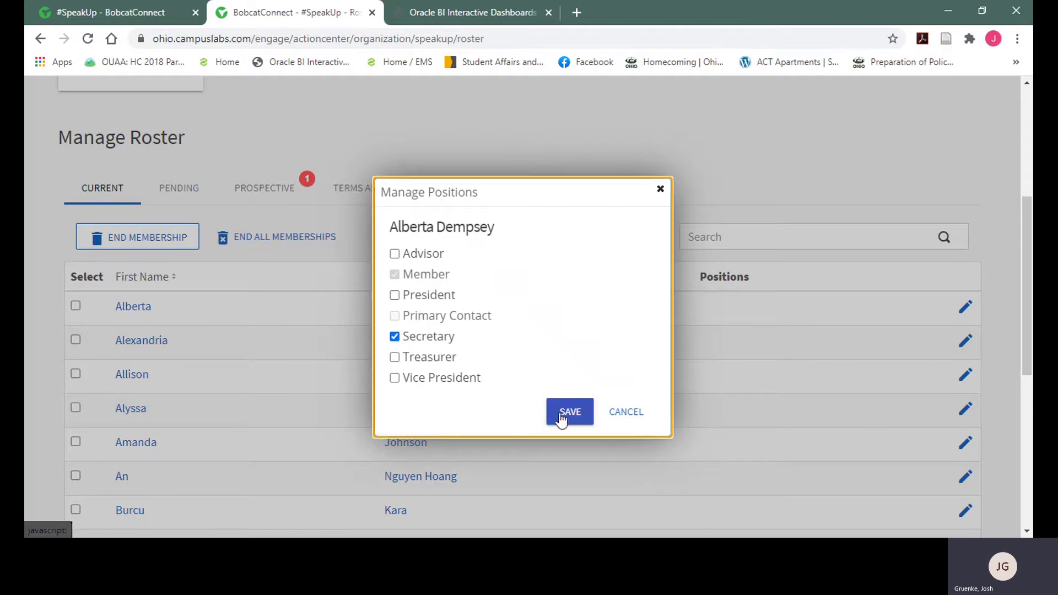
{"action": "left_click", "coordinate": [395, 337]}
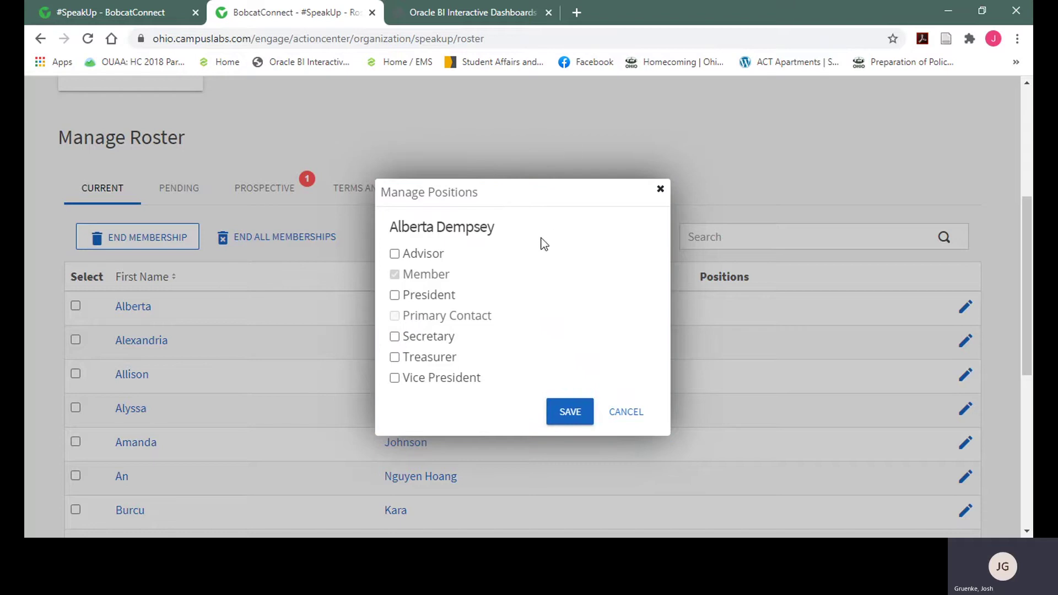
{"action": "left_click", "coordinate": [661, 190]}
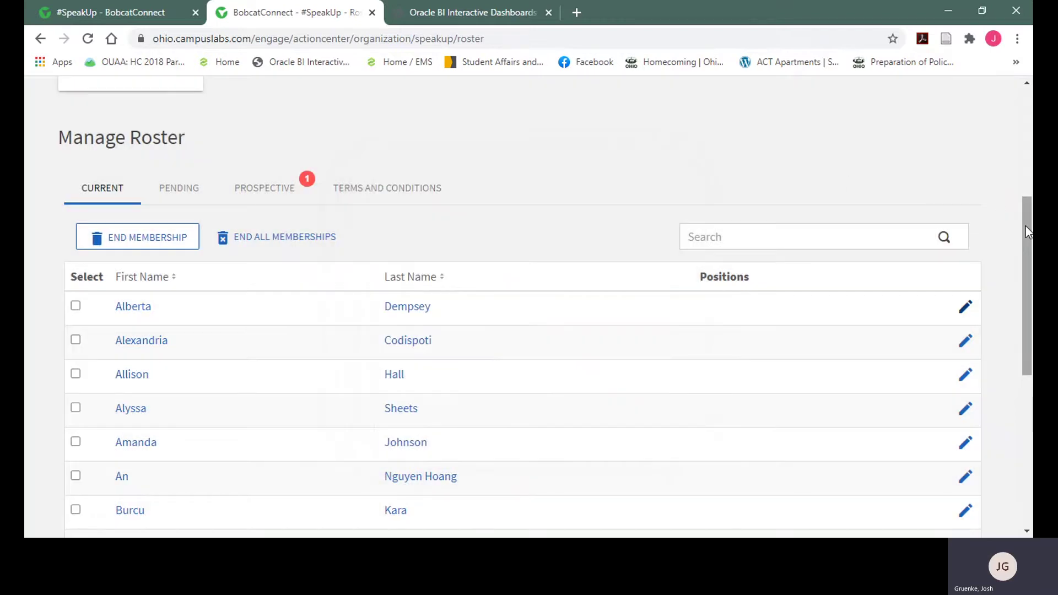
View the form for inviting people by e-mail address and return to the roster.
{"action": "left_click_drag", "start_coordinate": [1026, 226], "coordinate": [1031, 134]}
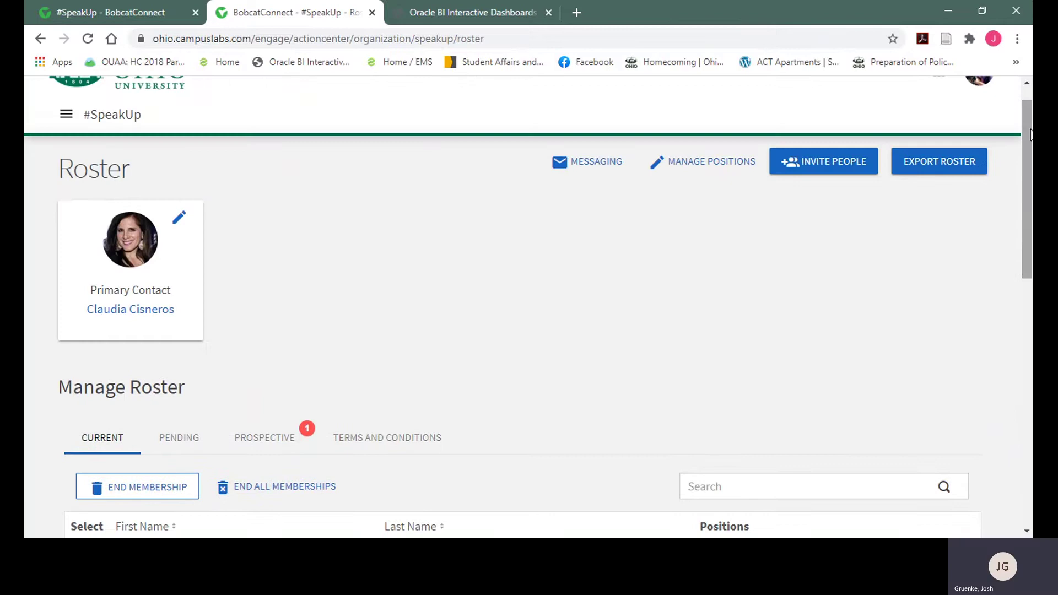
{"action": "left_click", "coordinate": [814, 165]}
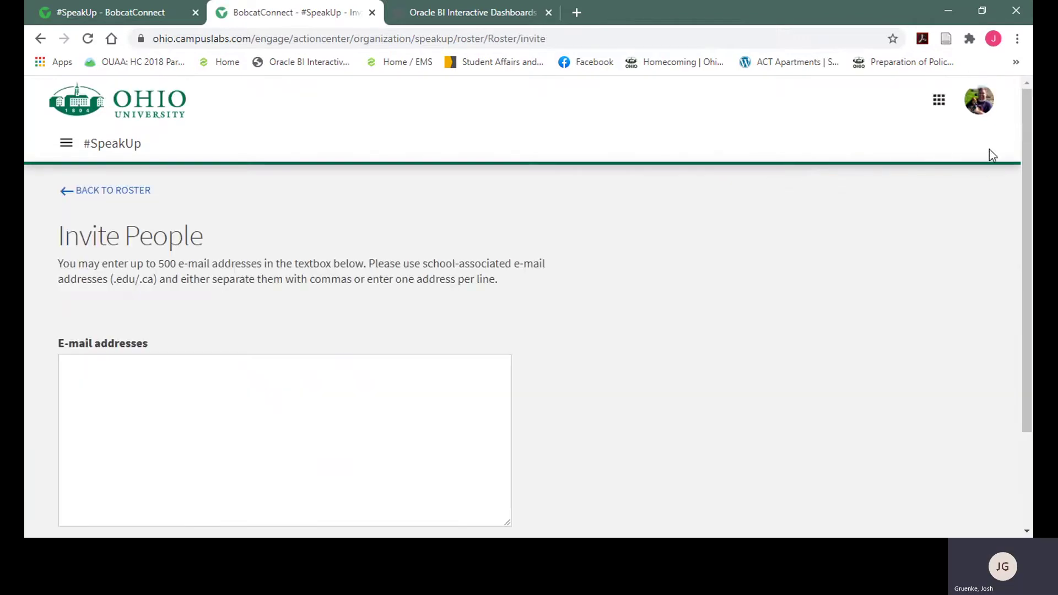
{"action": "scroll", "coordinate": [959, 217], "scroll_direction": "down", "scroll_amount": 2}
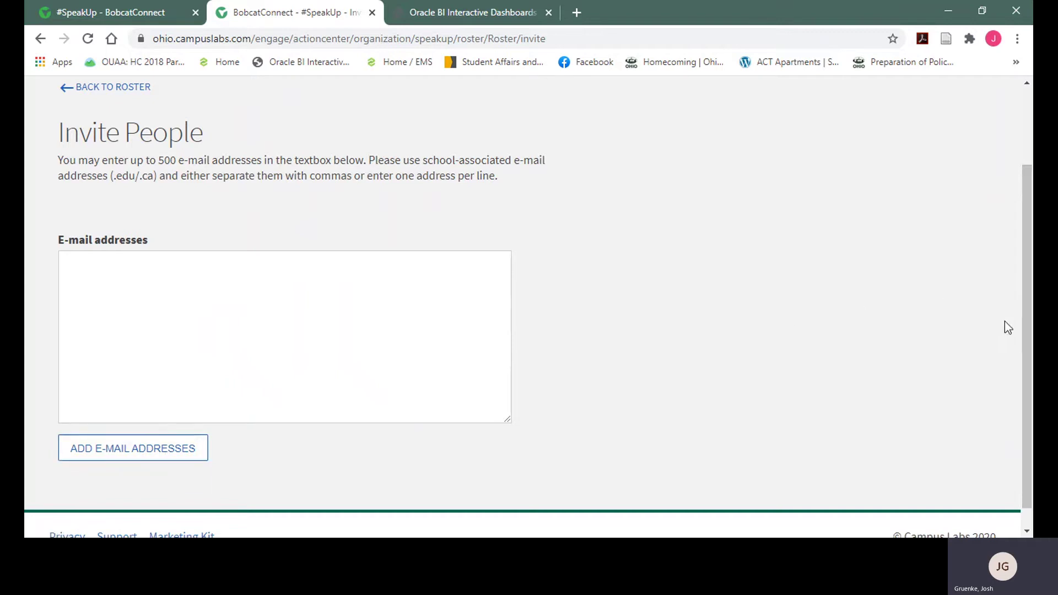
{"action": "left_click_drag", "start_coordinate": [1025, 339], "coordinate": [1016, 256]}
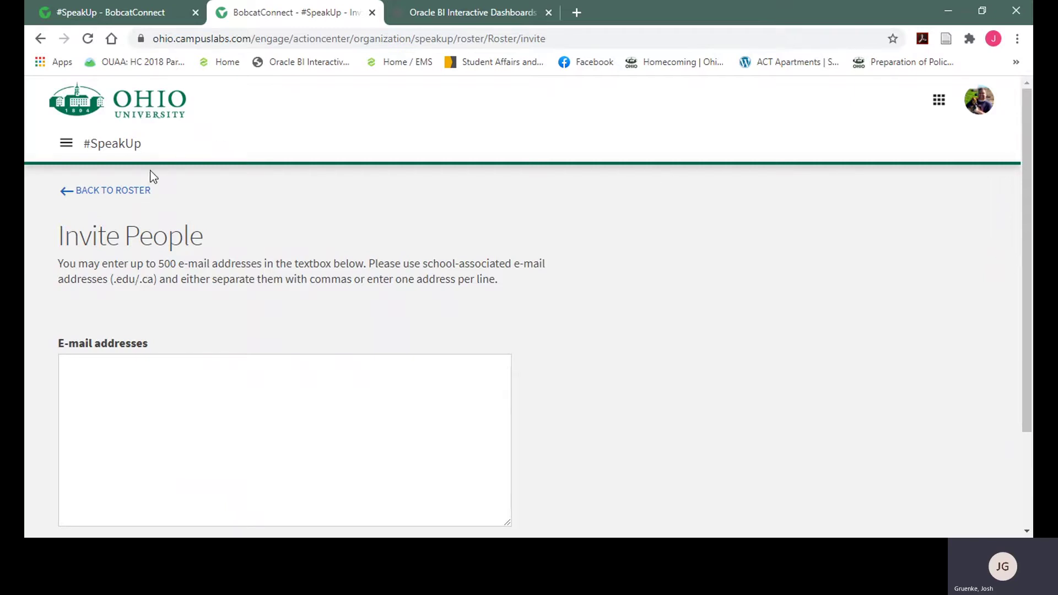
{"action": "left_click", "coordinate": [133, 190]}
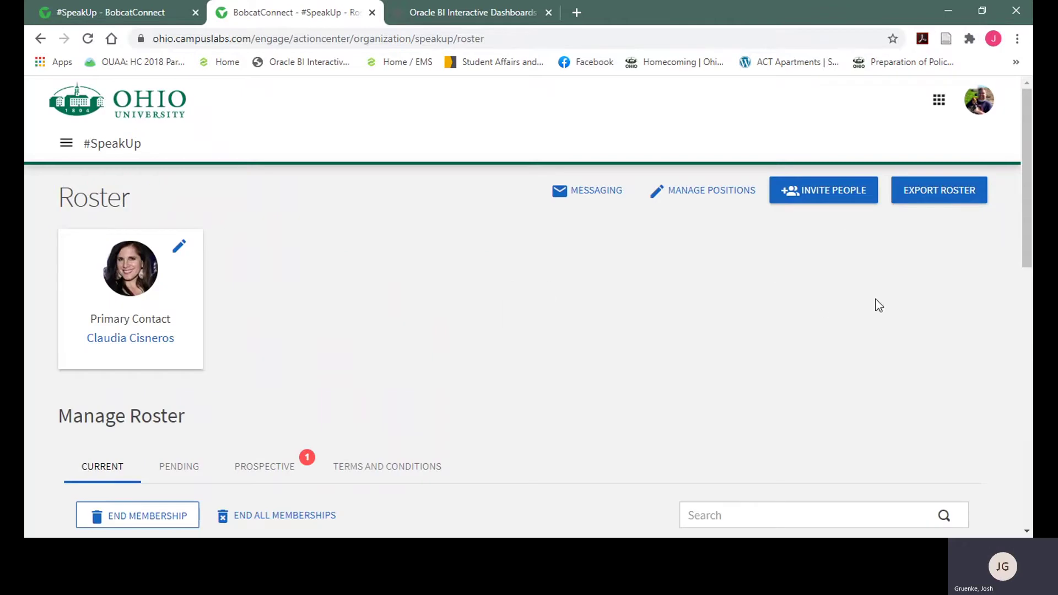
View the roster's prospective members and its pending invitations.
{"action": "left_click_drag", "start_coordinate": [1027, 161], "coordinate": [1029, 266]}
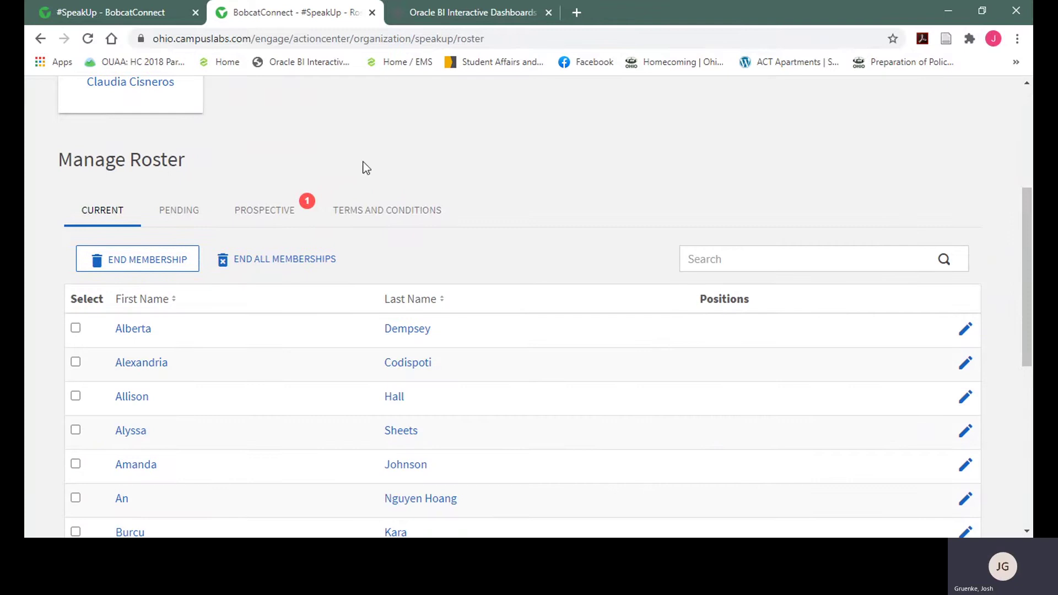
{"action": "left_click", "coordinate": [272, 217]}
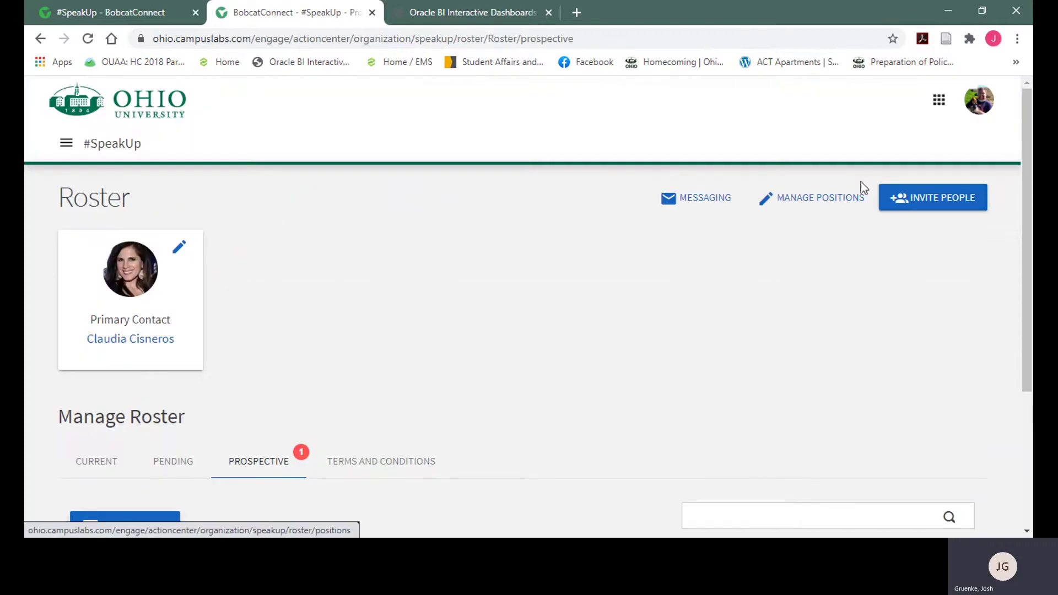
{"action": "mouse_move", "coordinate": [1024, 127]}
{"action": "left_mouse_down"}
{"action": "mouse_move", "coordinate": [1025, 237]}
{"action": "mouse_move", "coordinate": [1030, 110]}
{"action": "left_mouse_up"}
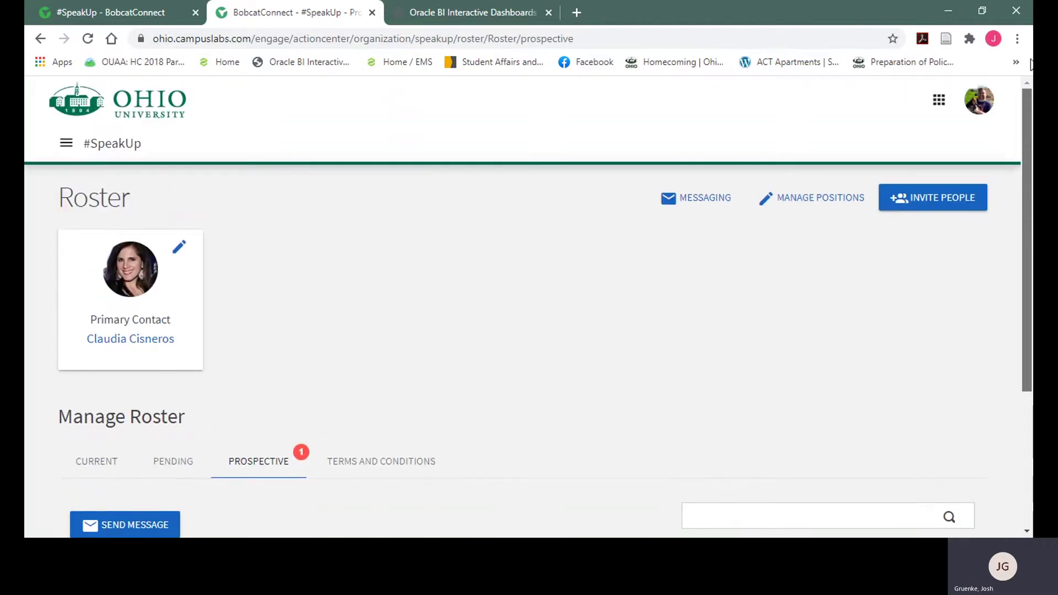
{"action": "left_click", "coordinate": [182, 461]}
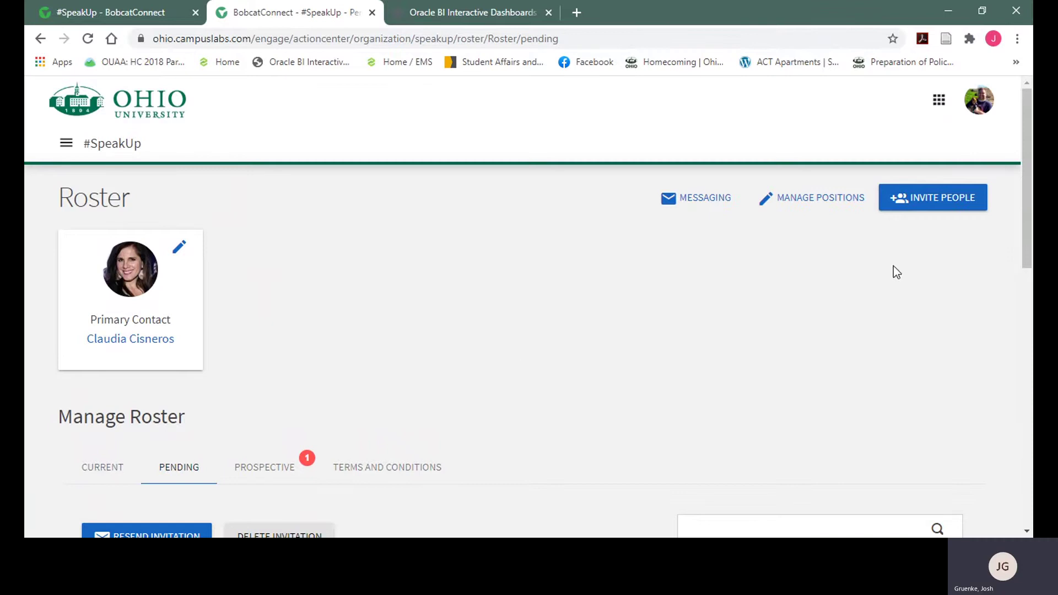
{"action": "left_click_drag", "start_coordinate": [1032, 158], "coordinate": [1030, 126]}
Open the organization's messaging and start a new relay, looking over its recipient, title and relay address sections.
{"action": "left_click", "coordinate": [695, 205]}
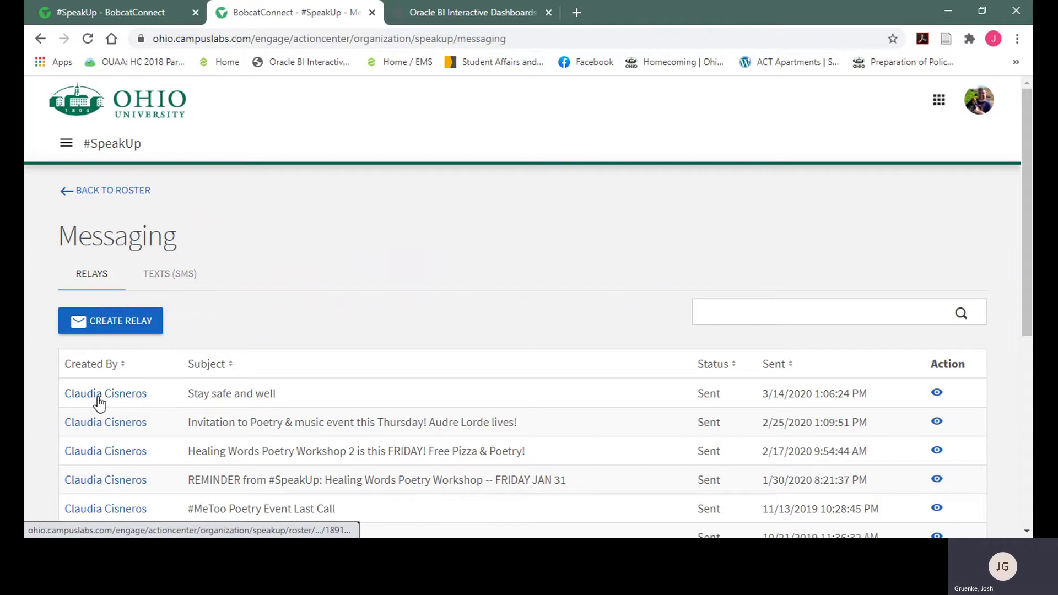
{"action": "left_click", "coordinate": [83, 328]}
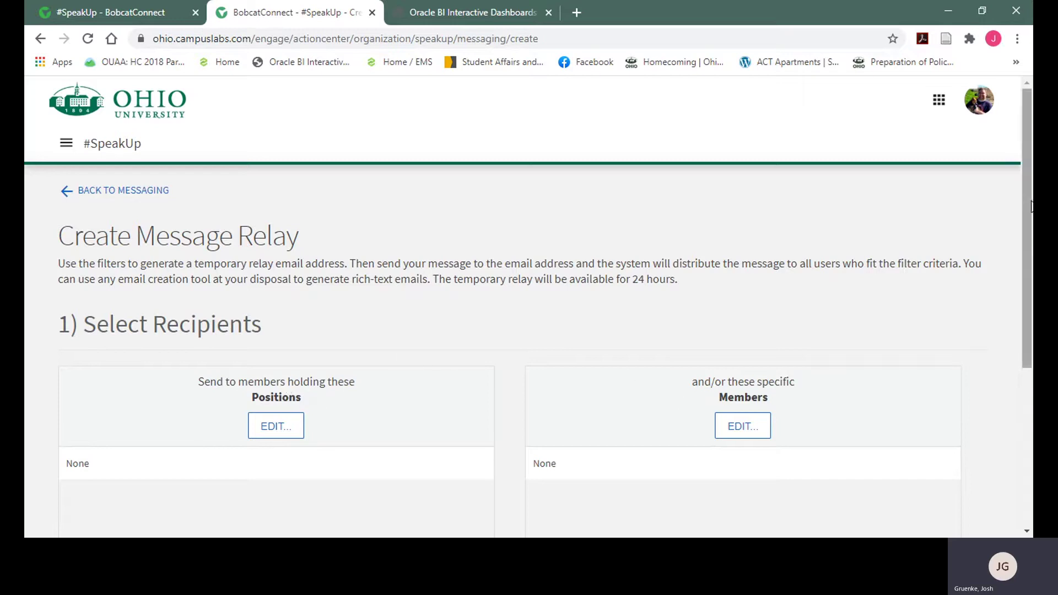
{"action": "left_click_drag", "start_coordinate": [1024, 234], "coordinate": [1025, 393]}
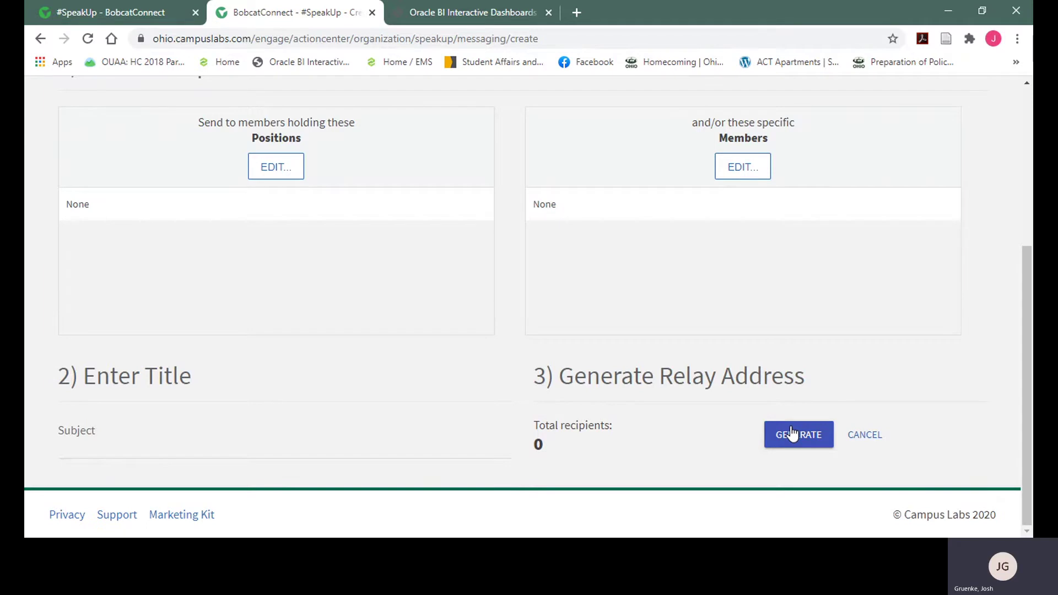
Leave the message relay form without generating an address and return to the organization's roster.
{"action": "scroll", "coordinate": [1022, 352], "scroll_direction": "up", "scroll_amount": 1}
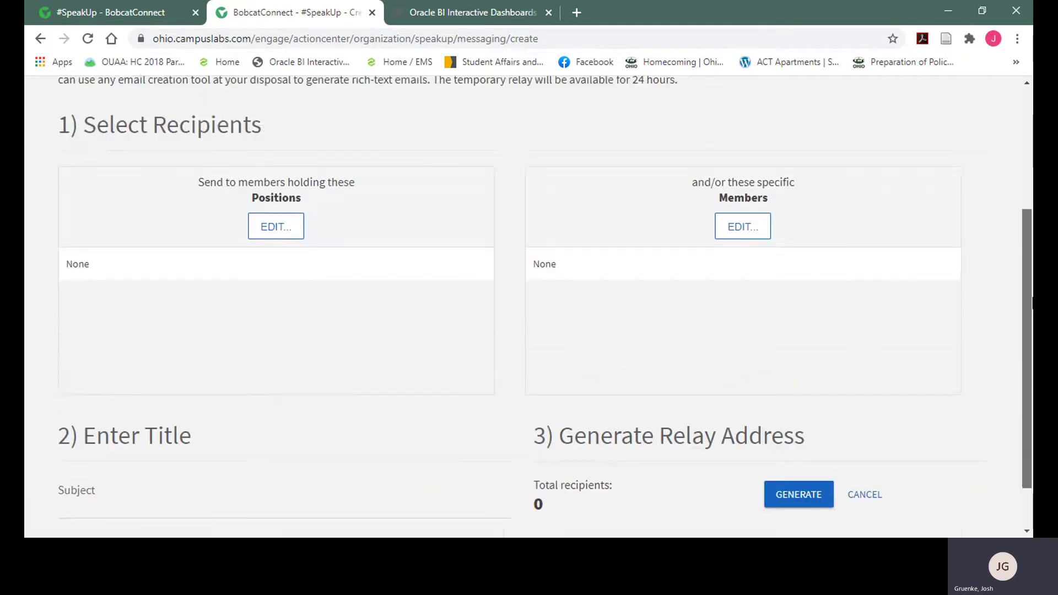
{"action": "scroll", "coordinate": [1023, 352], "scroll_direction": "up", "scroll_amount": 3}
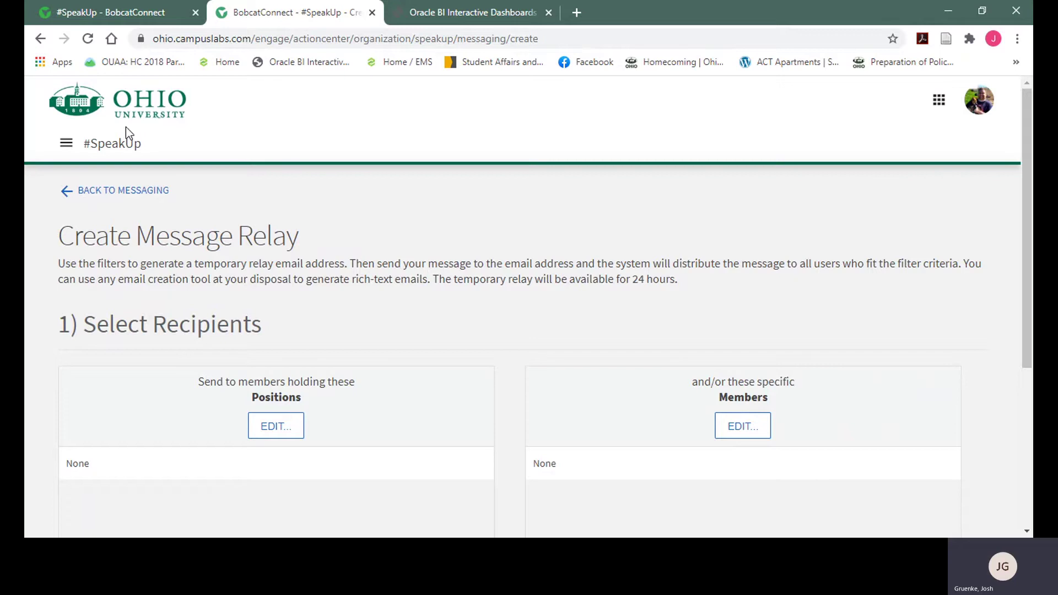
{"action": "left_click", "coordinate": [67, 146]}
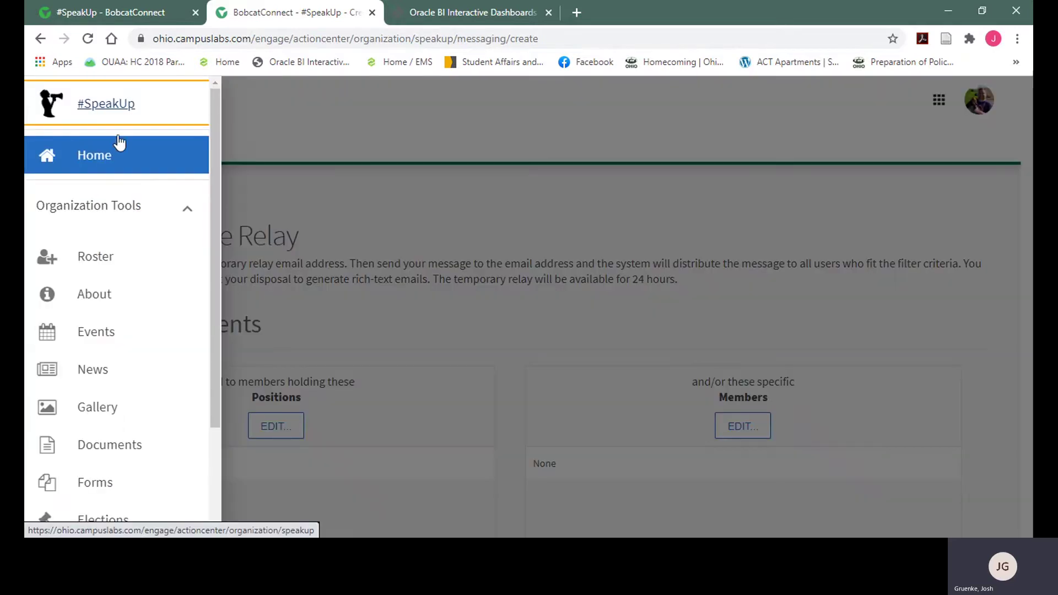
{"action": "left_click", "coordinate": [96, 258]}
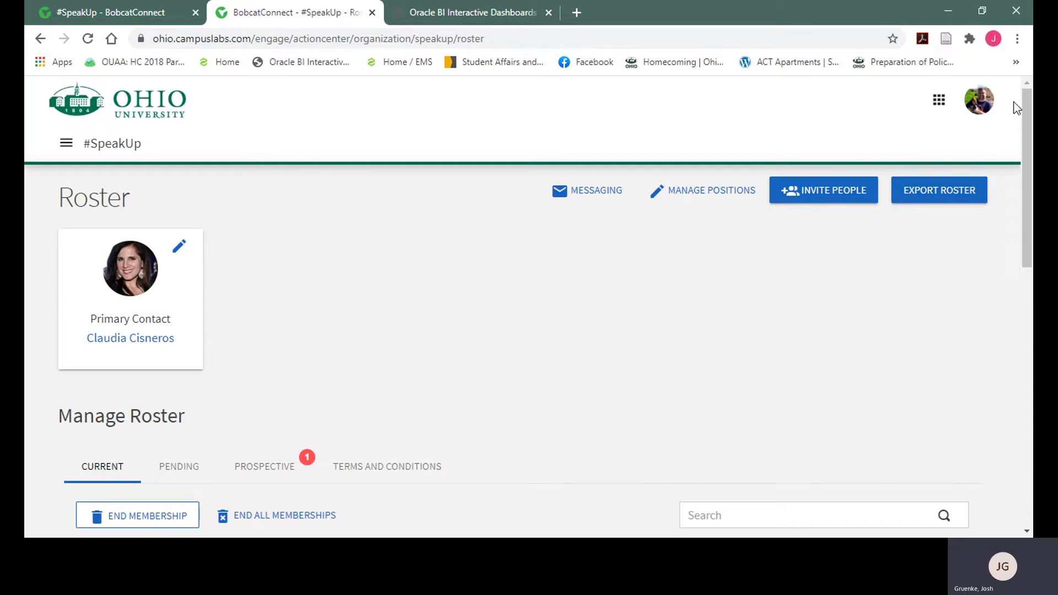
{"action": "left_click_drag", "start_coordinate": [1027, 107], "coordinate": [1030, 76]}
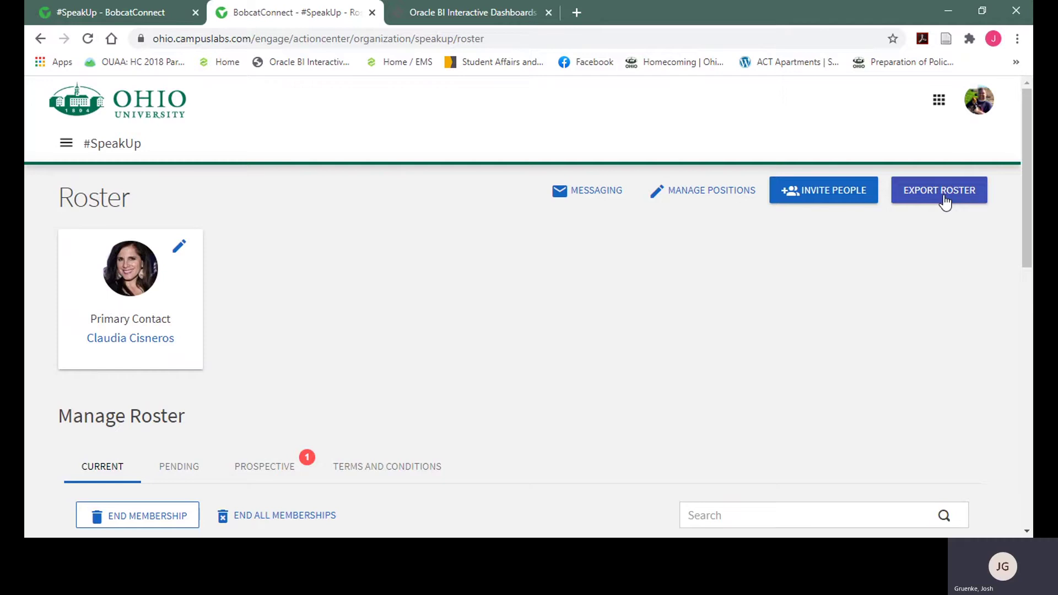
Review the organization's About page, from its official name, description and profile picture down to the meeting details and admin notes.
{"action": "left_click", "coordinate": [67, 144]}
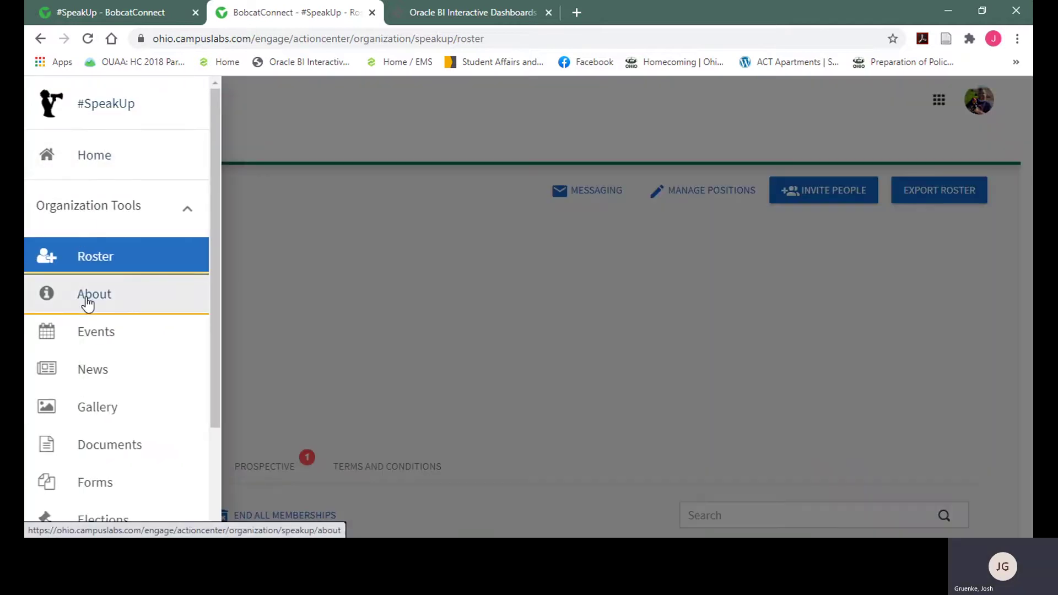
{"action": "left_click", "coordinate": [87, 301]}
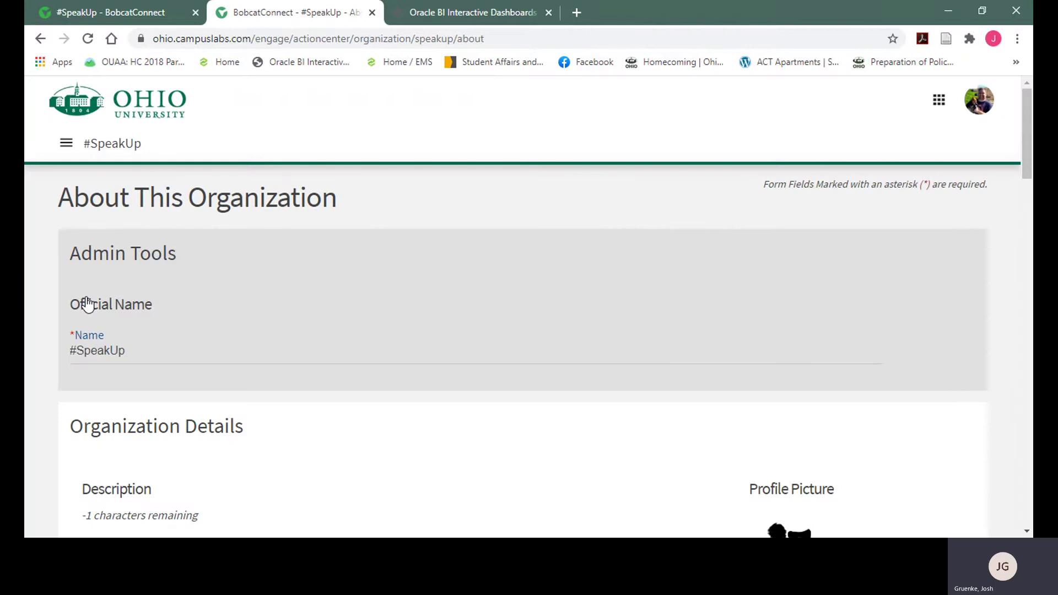
{"action": "left_click_drag", "start_coordinate": [1028, 136], "coordinate": [1031, 212]}
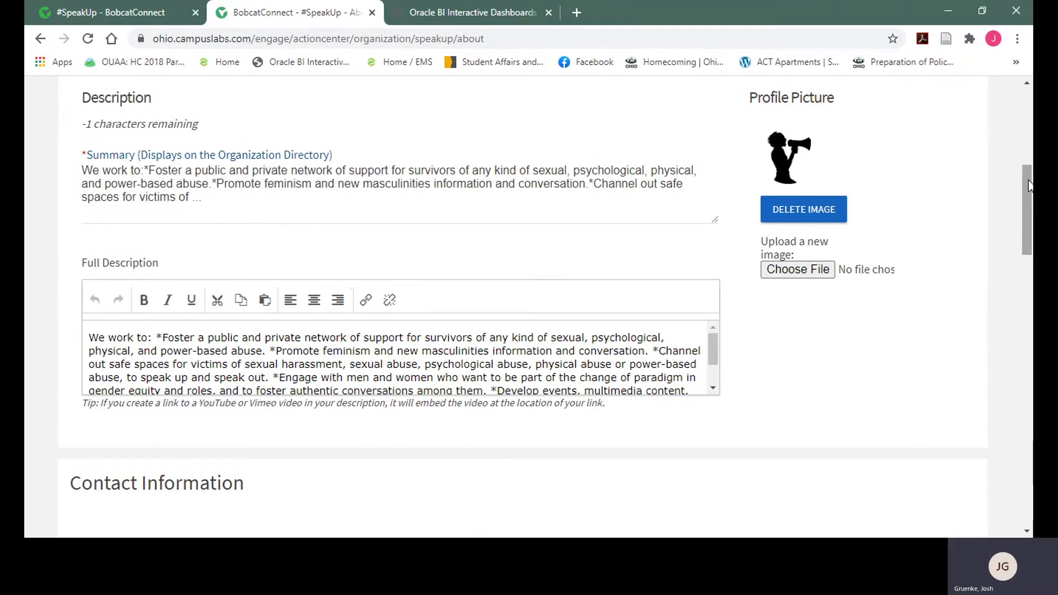
{"action": "left_click_drag", "start_coordinate": [1029, 186], "coordinate": [1029, 432]}
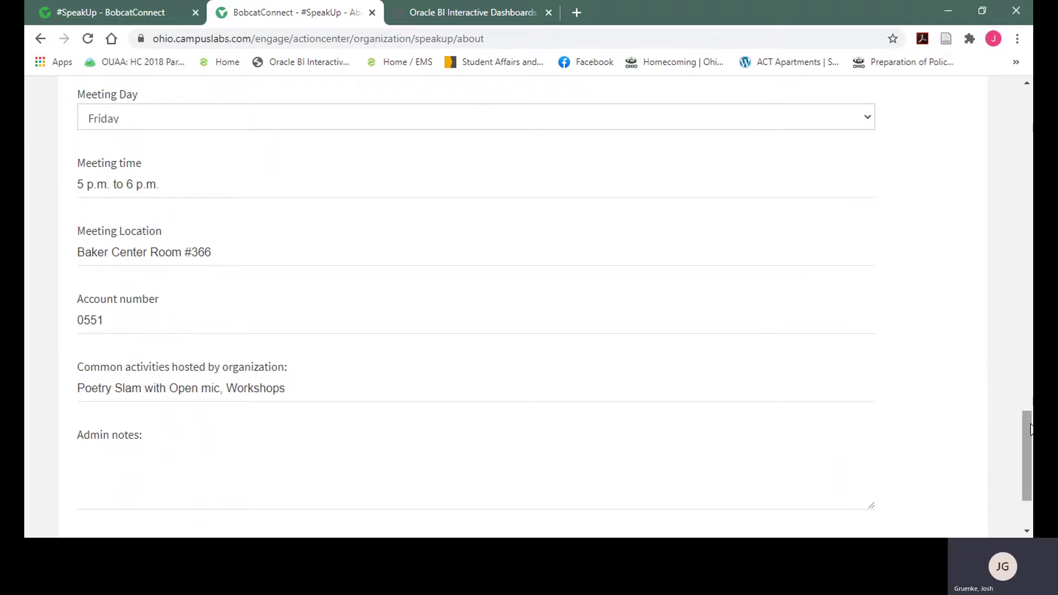
{"action": "left_click_drag", "start_coordinate": [1030, 430], "coordinate": [1030, 436]}
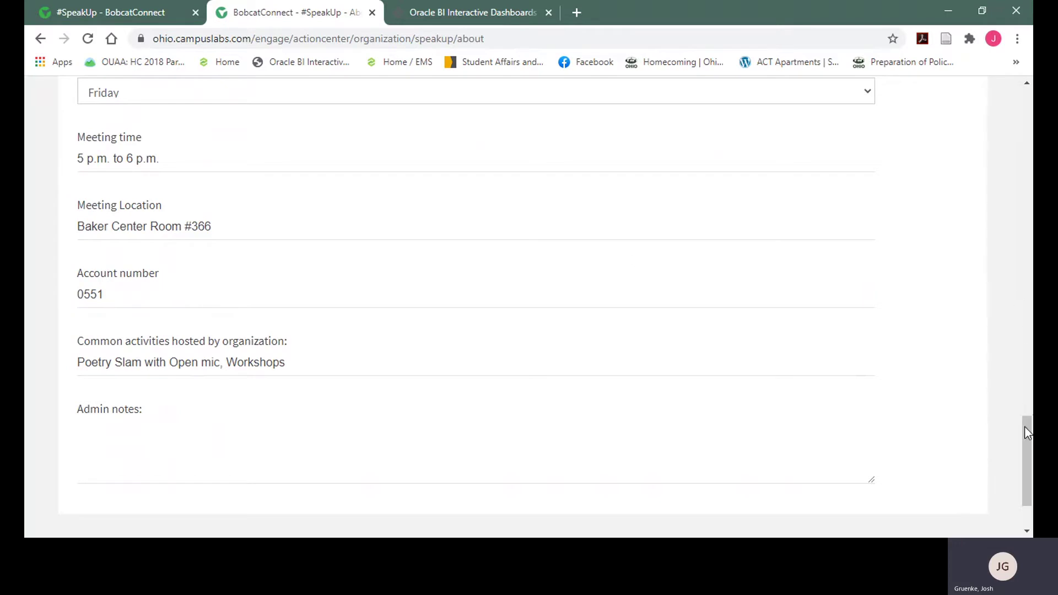
{"action": "left_click_drag", "start_coordinate": [1024, 434], "coordinate": [1003, 142]}
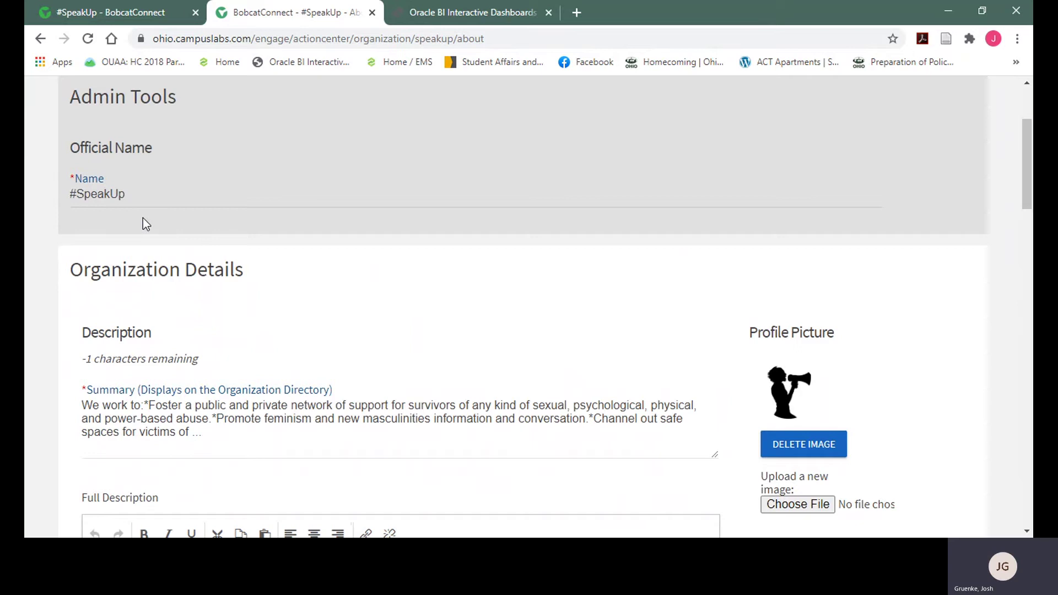
Reopen the management area from #SpeakUp's public page and view the organization's event list.
{"action": "left_click", "coordinate": [142, 15]}
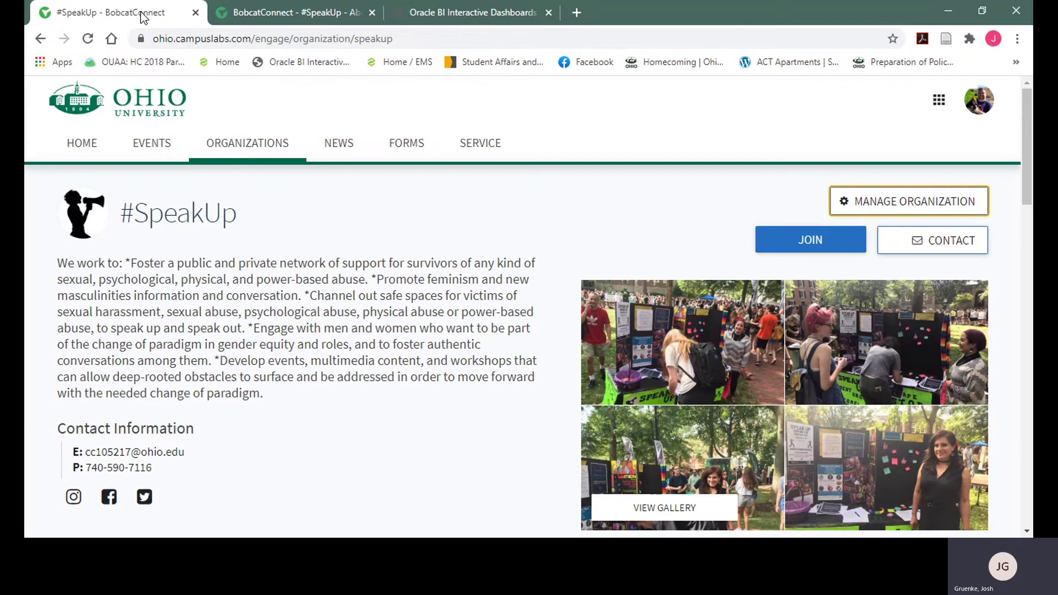
{"action": "left_click", "coordinate": [860, 209]}
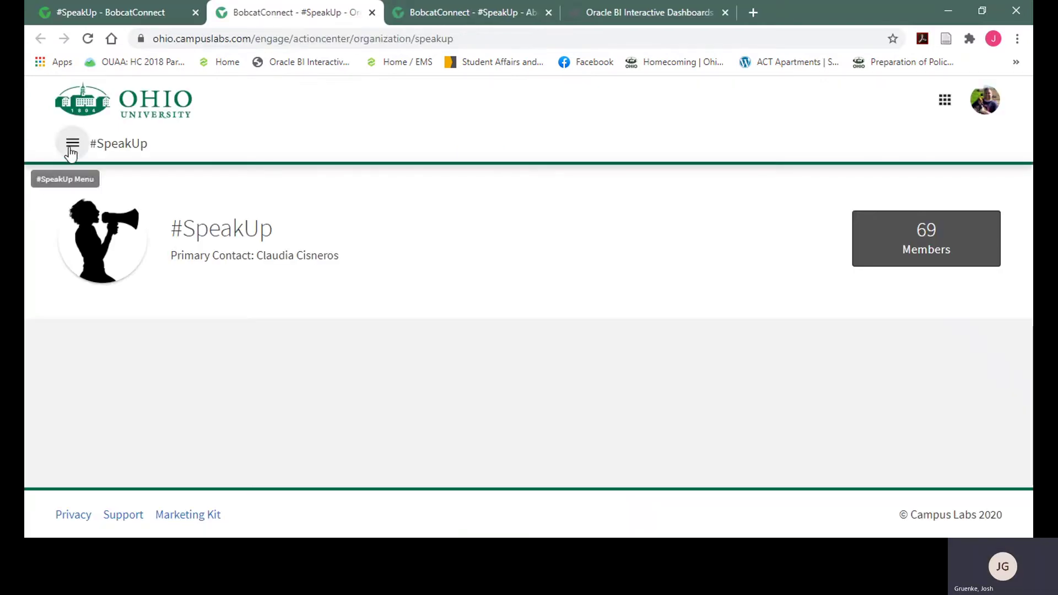
{"action": "left_click", "coordinate": [72, 145]}
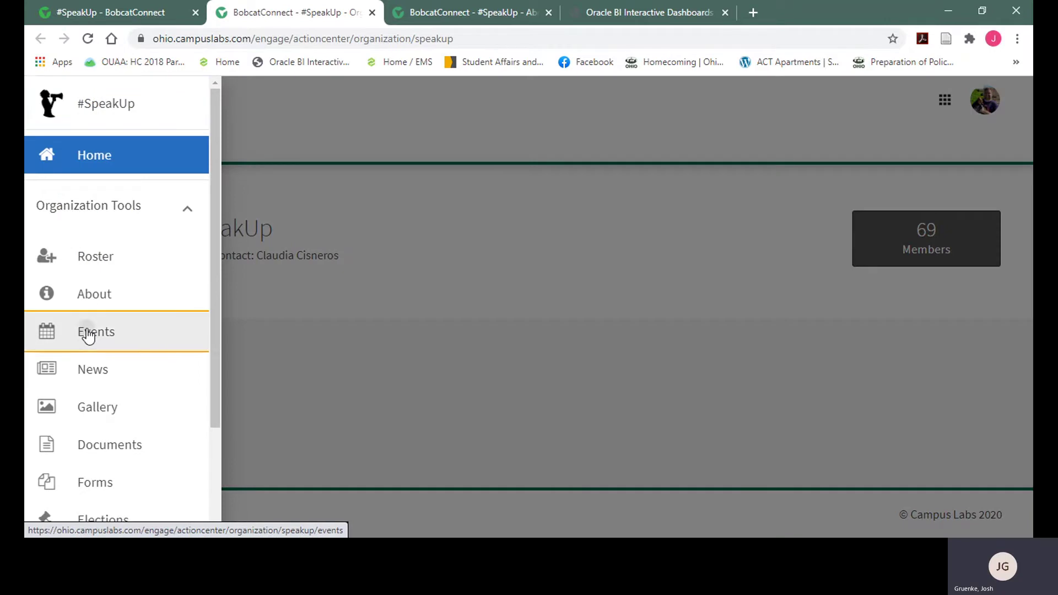
{"action": "left_click", "coordinate": [88, 334]}
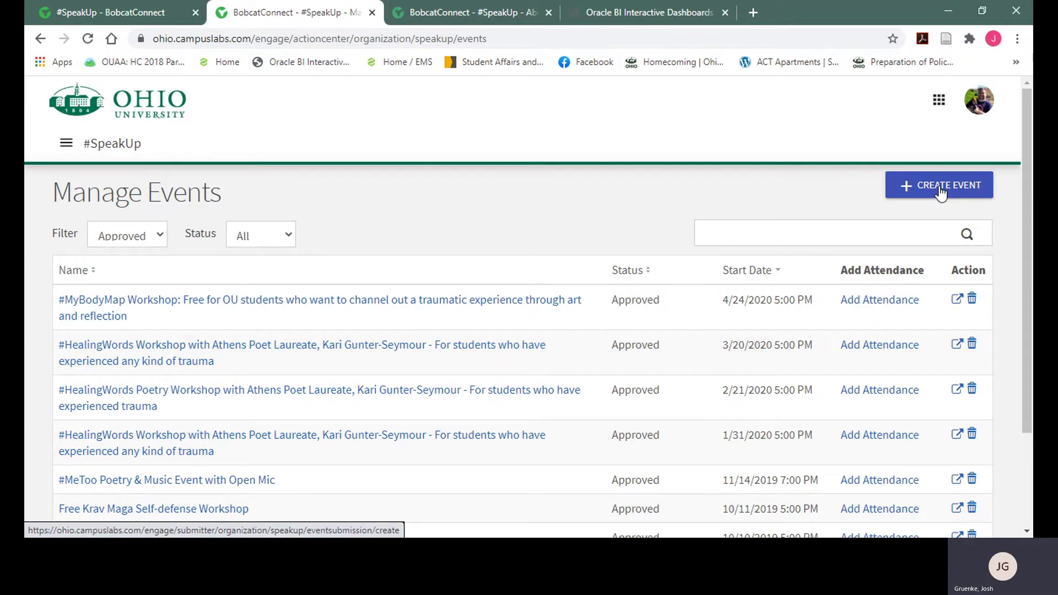
Look over the event creation form from the basic details to the visibility settings and return to the event list.
{"action": "left_click", "coordinate": [941, 193]}
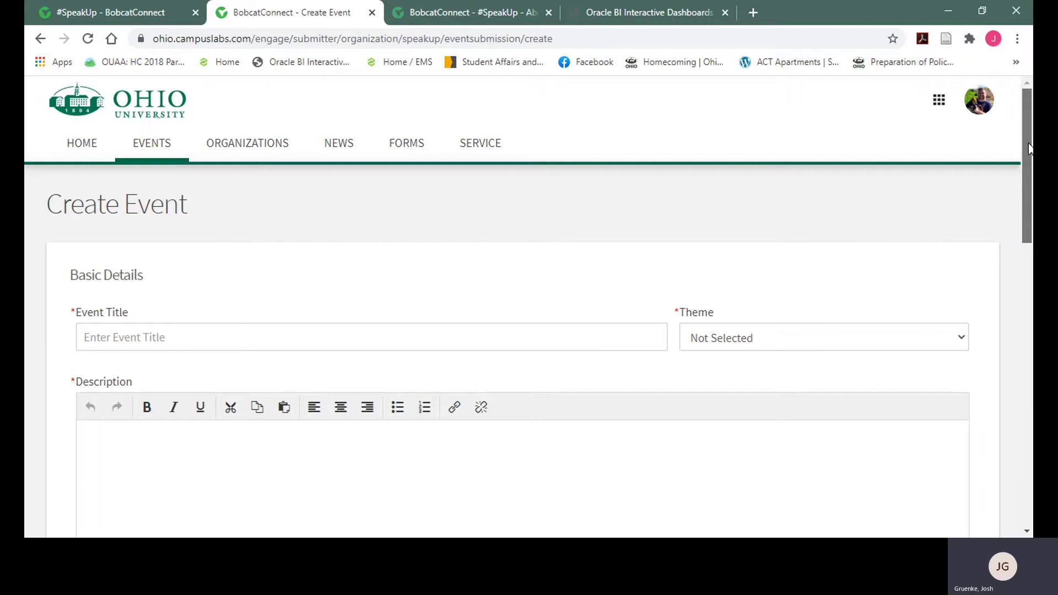
{"action": "left_click_drag", "start_coordinate": [1029, 150], "coordinate": [1033, 435]}
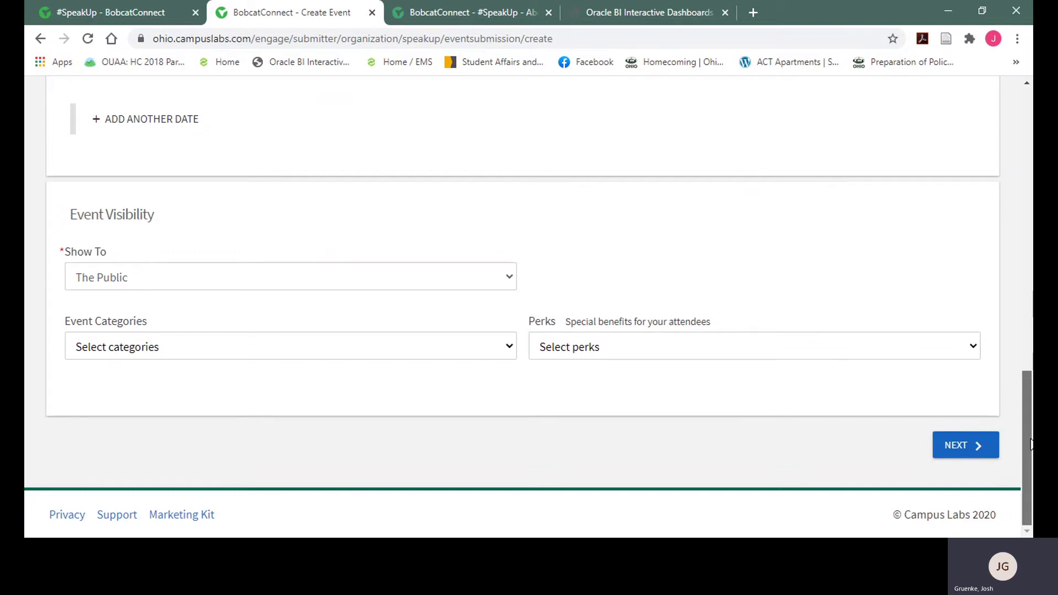
{"action": "left_click_drag", "start_coordinate": [1028, 444], "coordinate": [1032, 149]}
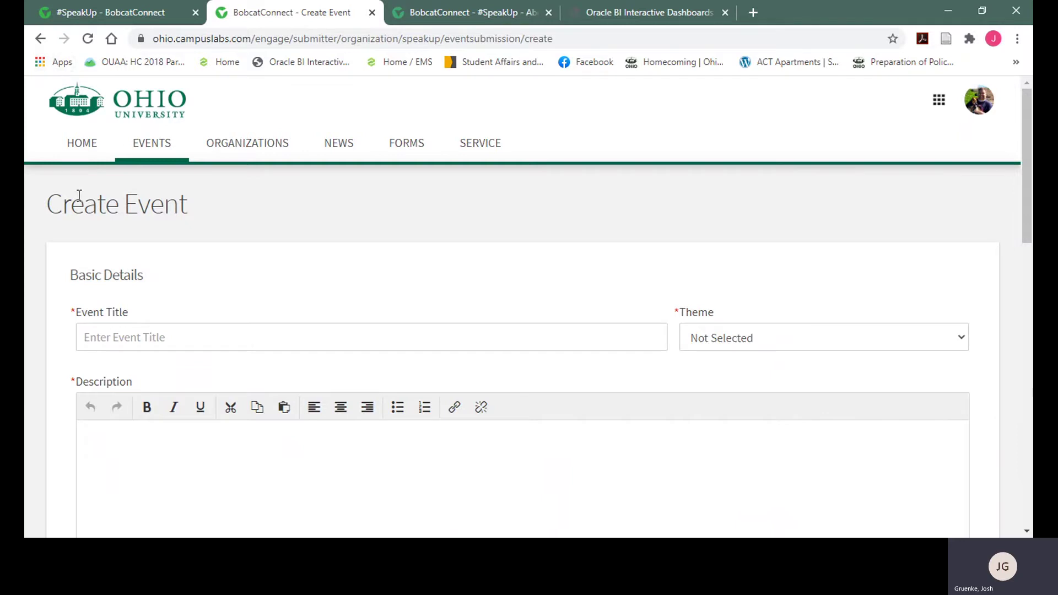
{"action": "left_click", "coordinate": [47, 45]}
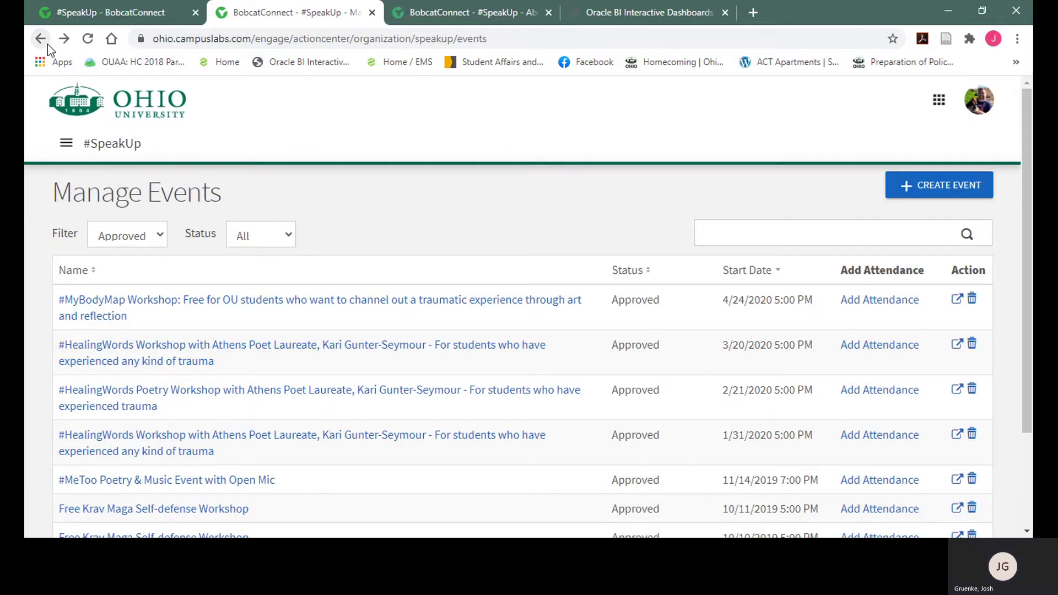
View the organization's documents and its form management page.
{"action": "left_click", "coordinate": [67, 145]}
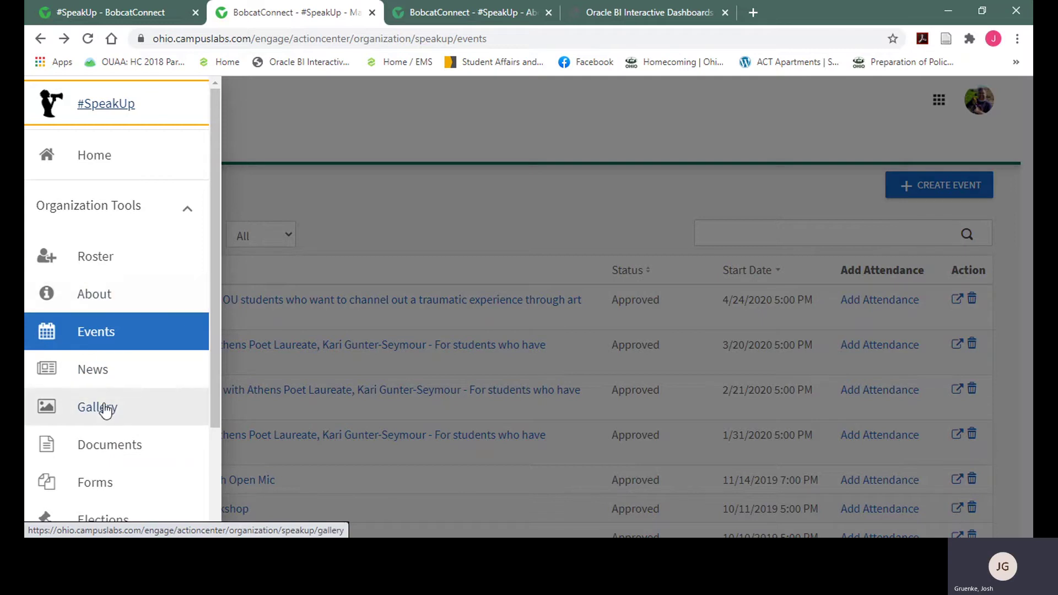
{"action": "left_click", "coordinate": [105, 451]}
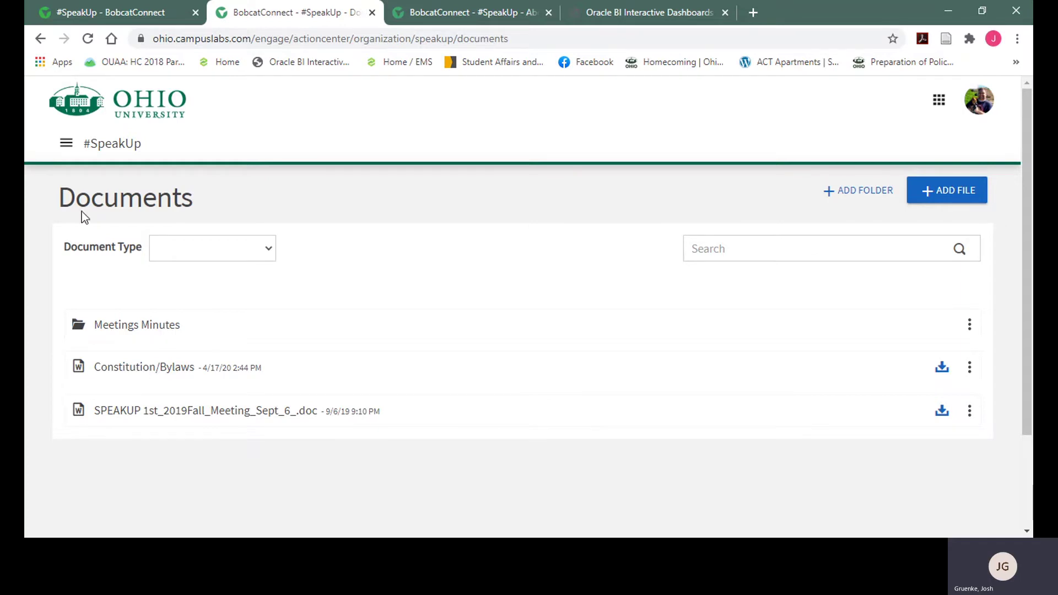
{"action": "left_click", "coordinate": [65, 147]}
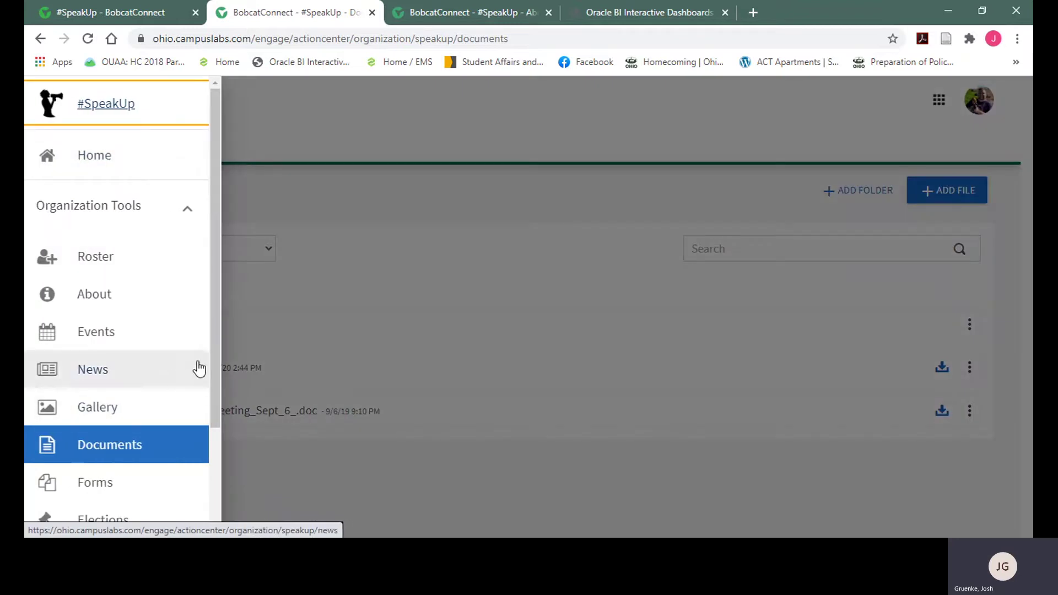
{"action": "left_click_drag", "start_coordinate": [215, 359], "coordinate": [223, 456]}
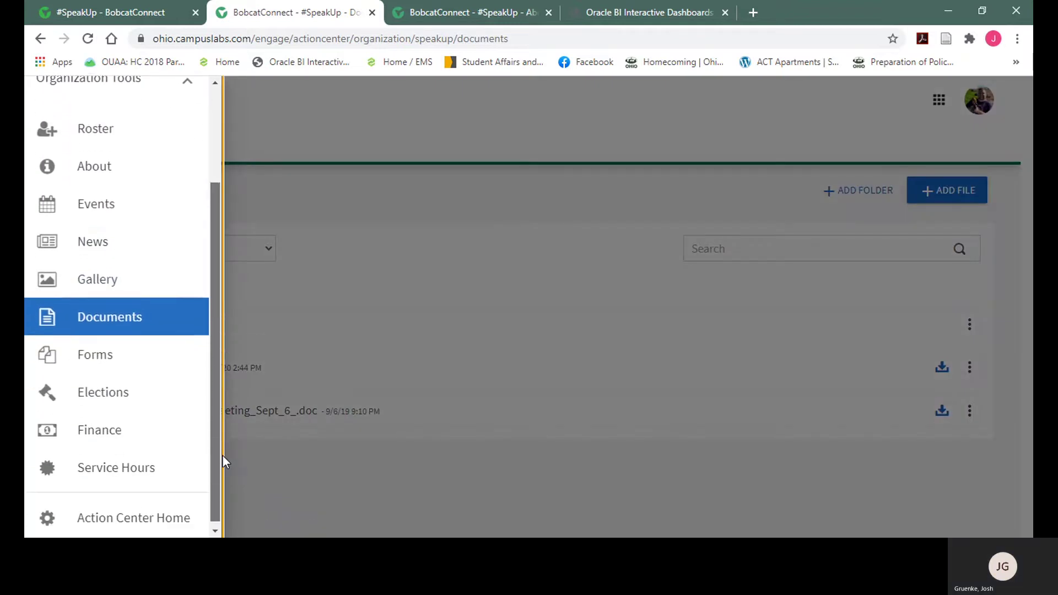
{"action": "left_click", "coordinate": [88, 361]}
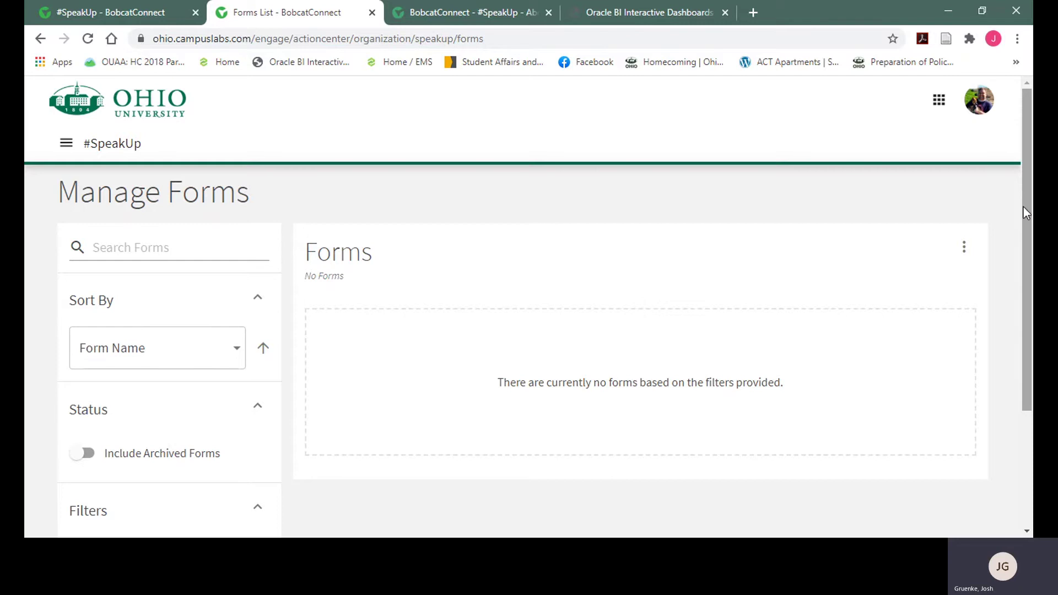
{"action": "mouse_move", "coordinate": [1026, 207]}
{"action": "left_mouse_down"}
{"action": "mouse_move", "coordinate": [1031, 330]}
{"action": "mouse_move", "coordinate": [1031, 226]}
{"action": "left_mouse_up"}
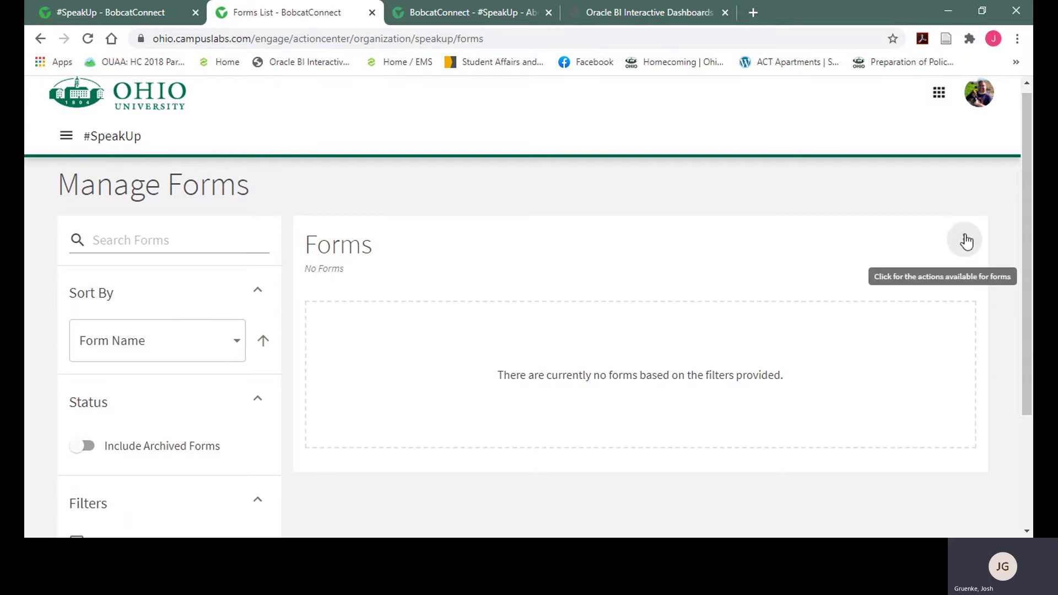
View the organization's elections page and go back to the form management page.
{"action": "left_click", "coordinate": [67, 137]}
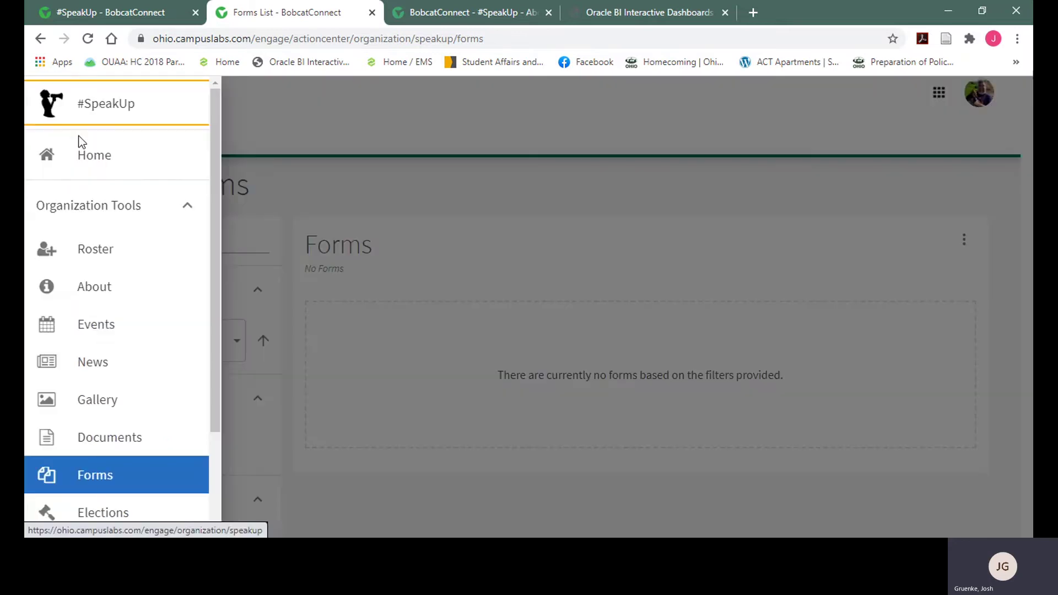
{"action": "left_click_drag", "start_coordinate": [214, 359], "coordinate": [203, 446]}
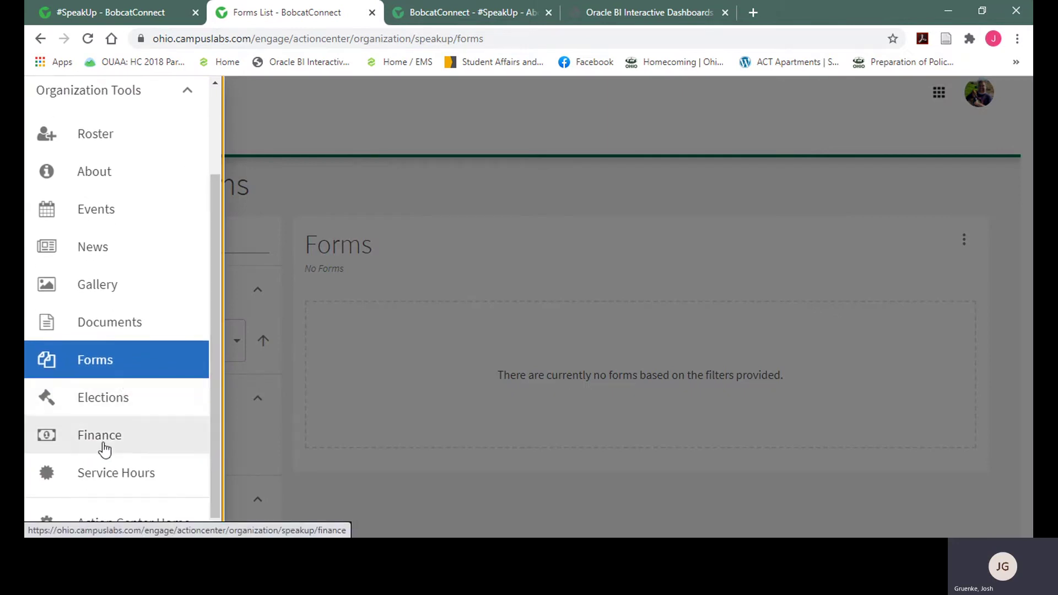
{"action": "left_click", "coordinate": [121, 404]}
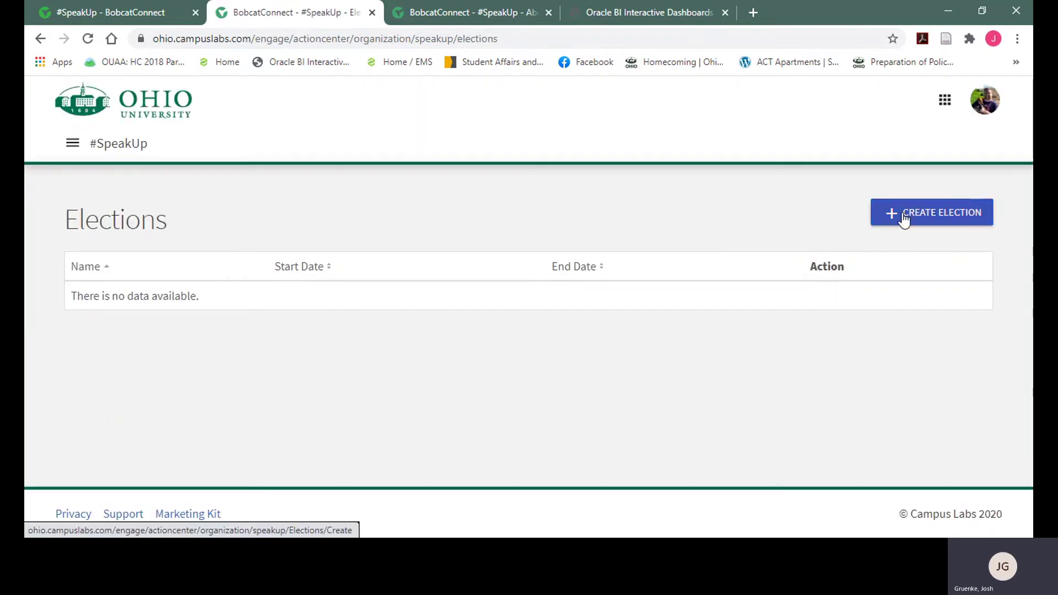
{"action": "left_click", "coordinate": [41, 38]}
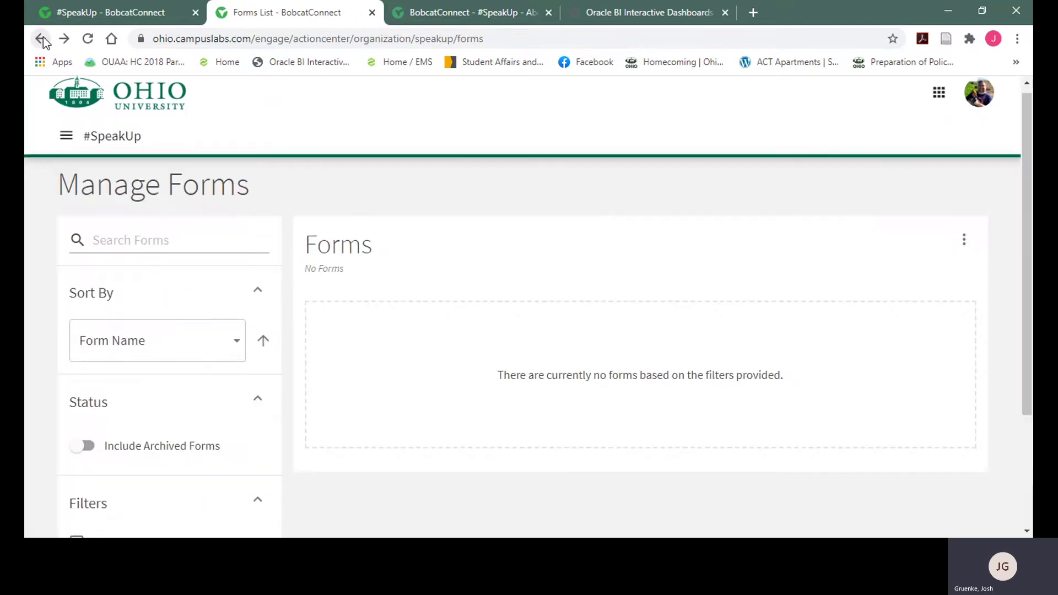
View the funding requests in the organization's finance section and open the form for creating a funding request.
{"action": "left_click", "coordinate": [67, 135]}
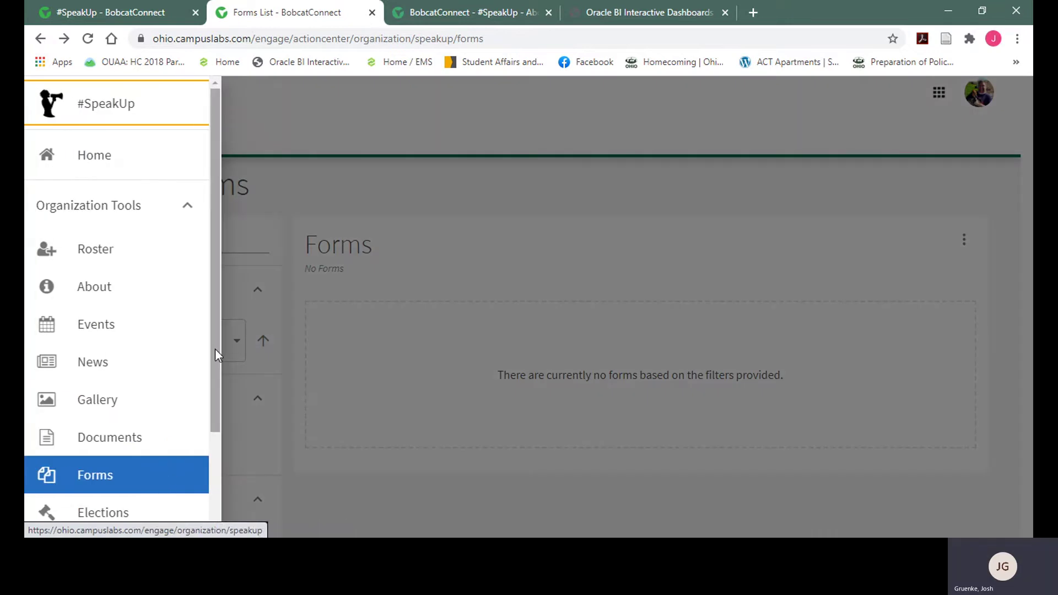
{"action": "left_click_drag", "start_coordinate": [215, 348], "coordinate": [217, 431]}
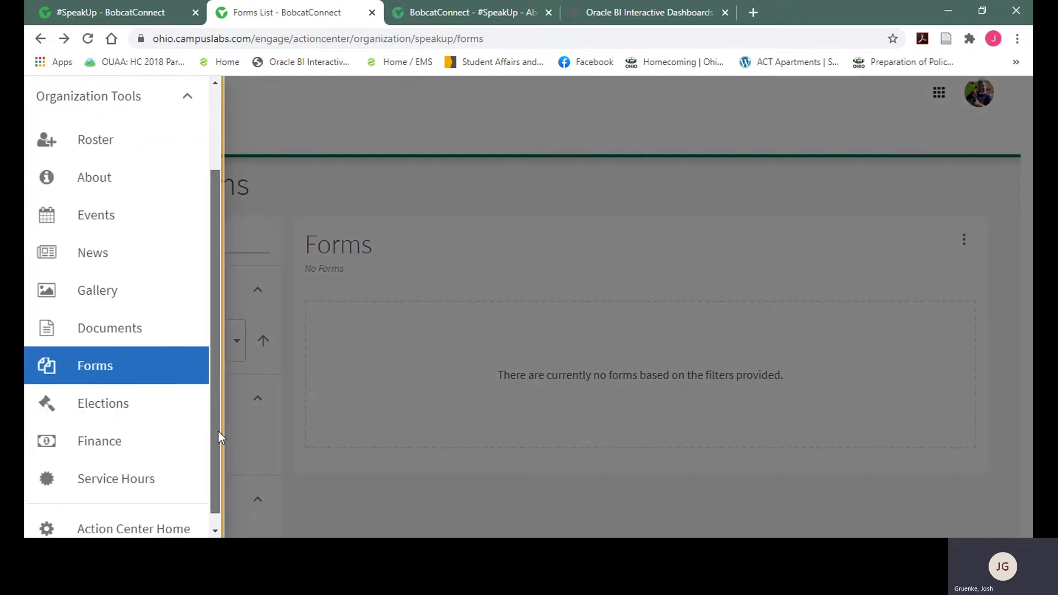
{"action": "left_click", "coordinate": [102, 448]}
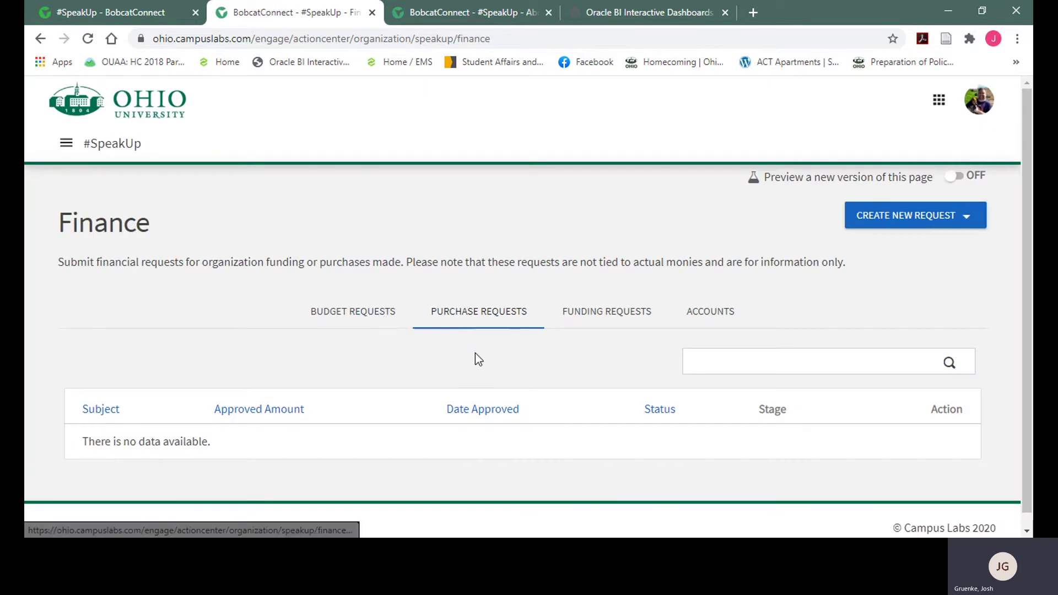
{"action": "left_click", "coordinate": [615, 312]}
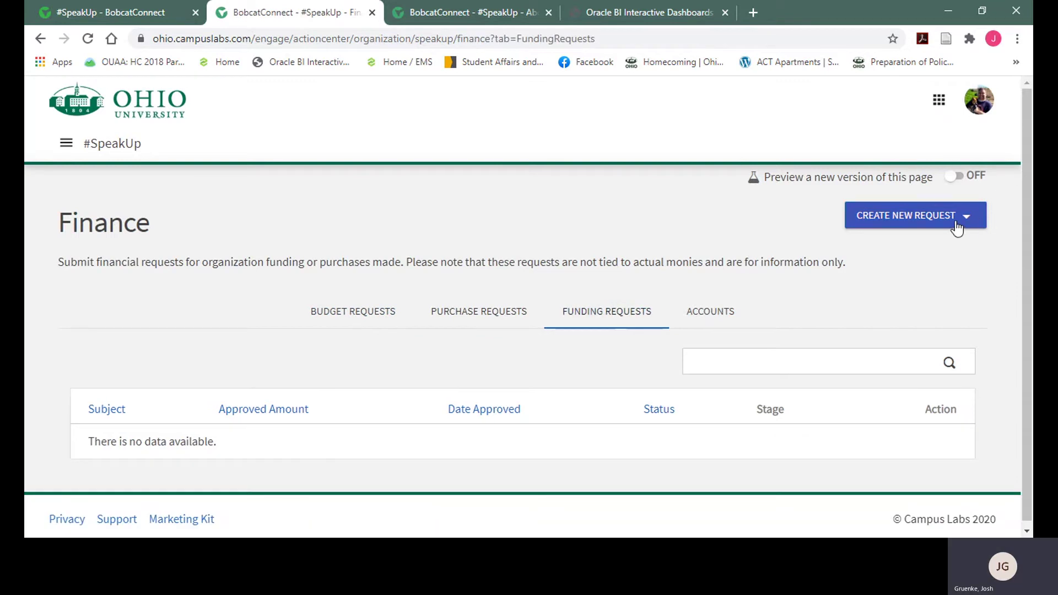
{"action": "left_click", "coordinate": [957, 227]}
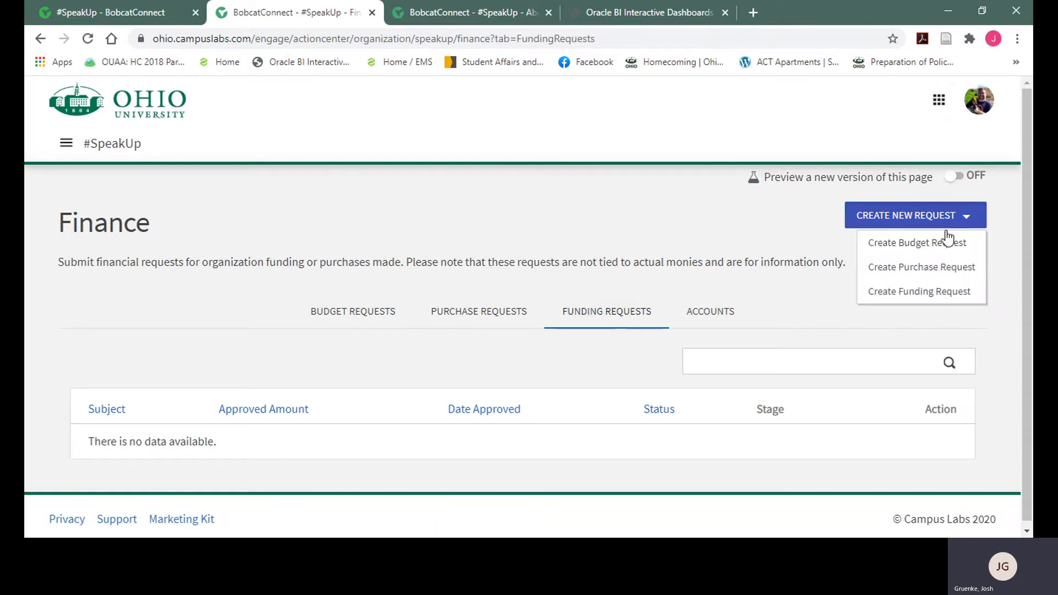
{"action": "left_click", "coordinate": [938, 290]}
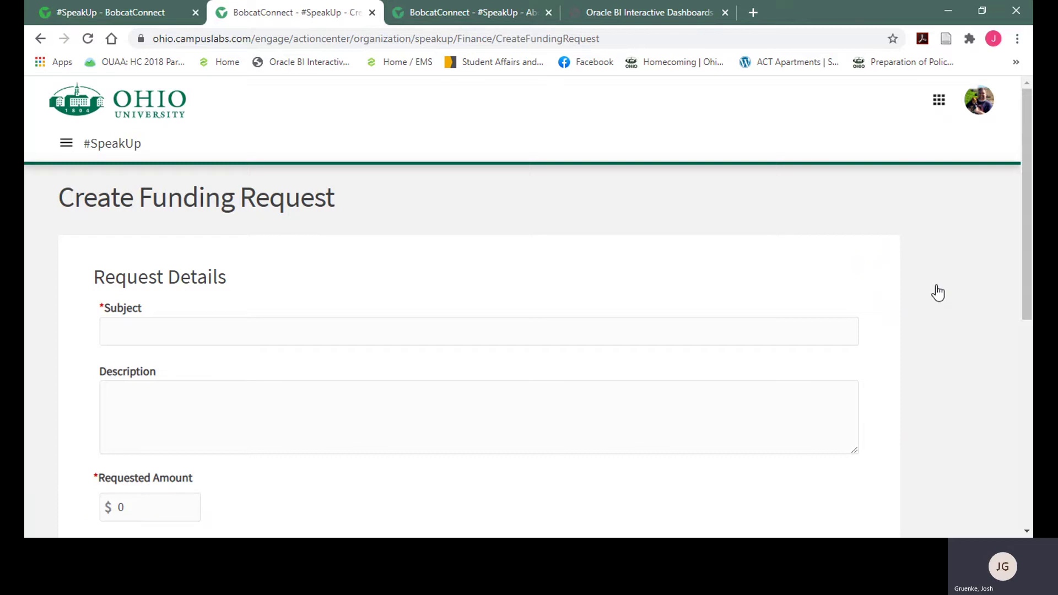
Leave the funding request form and return to the #SpeakUp organization's management home page.
{"action": "left_click_drag", "start_coordinate": [1025, 141], "coordinate": [1010, 21]}
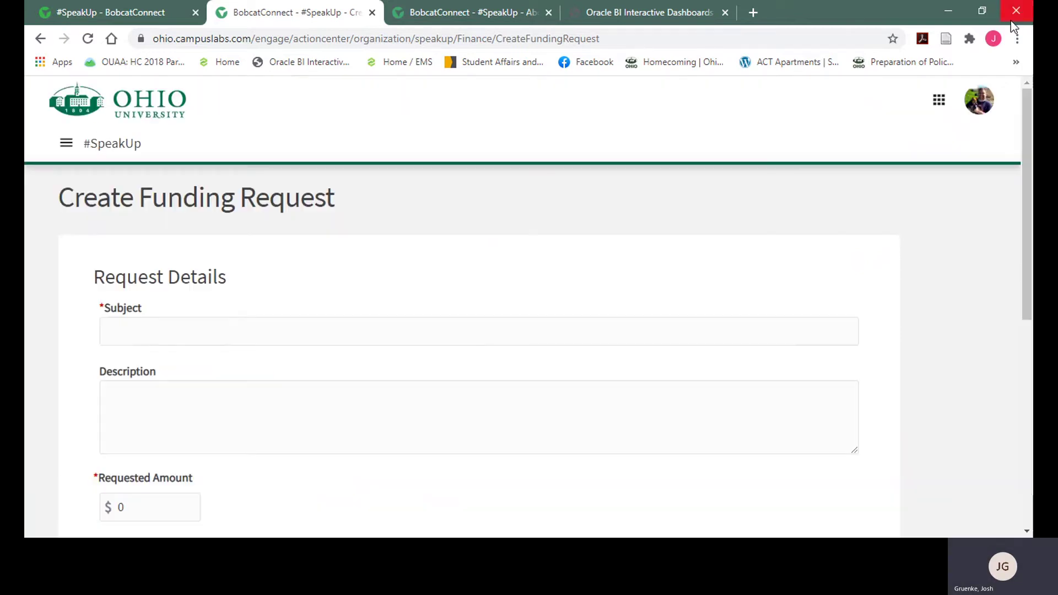
{"action": "left_click", "coordinate": [66, 144]}
{"action": "scroll", "coordinate": [231, 212], "scroll_direction": "down", "scroll_amount": 3}
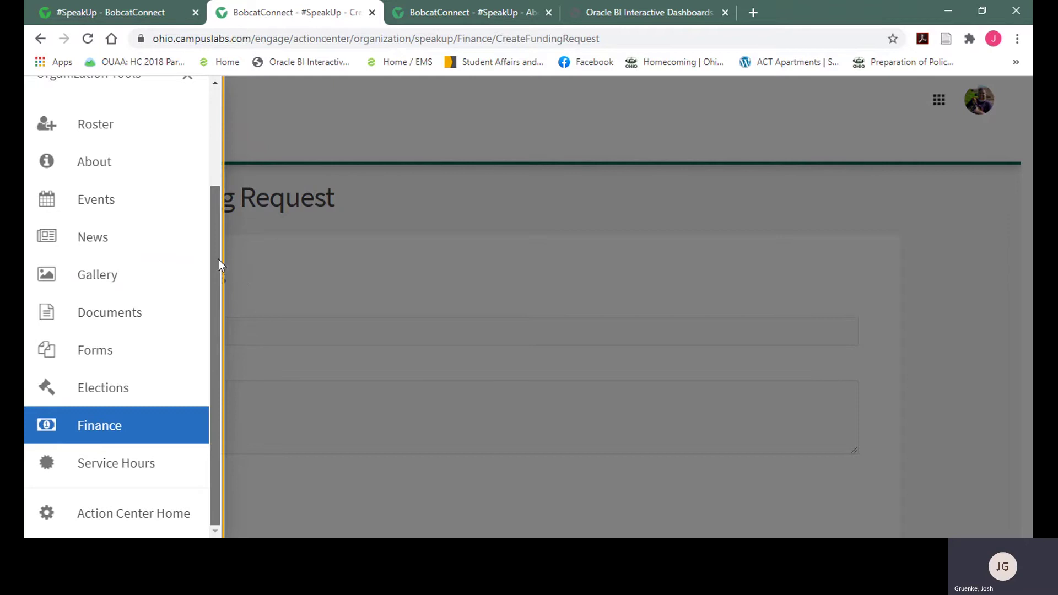
{"action": "left_click_drag", "start_coordinate": [217, 253], "coordinate": [222, 92]}
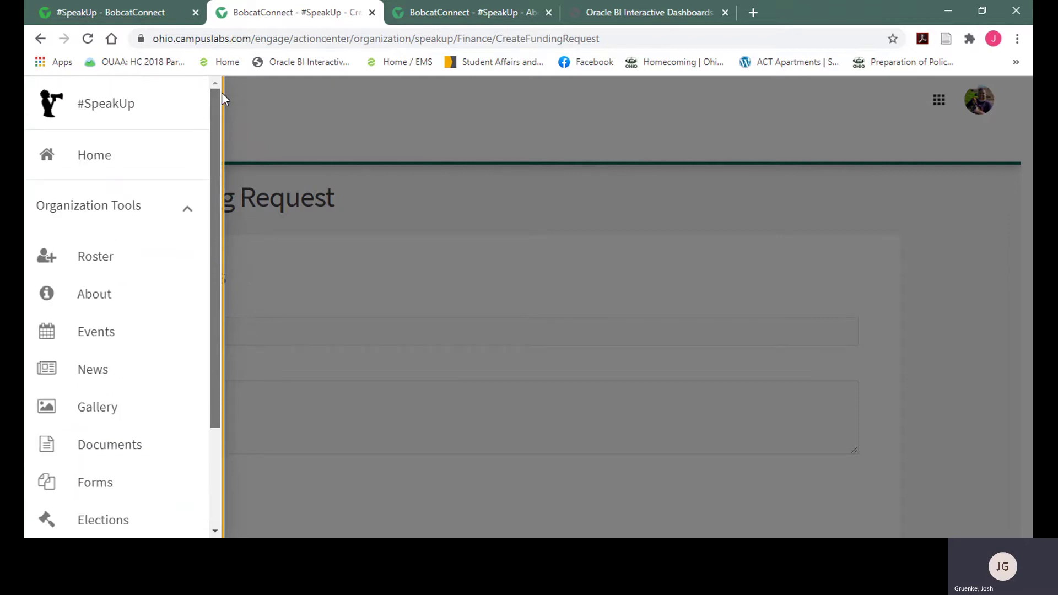
{"action": "left_click", "coordinate": [77, 164]}
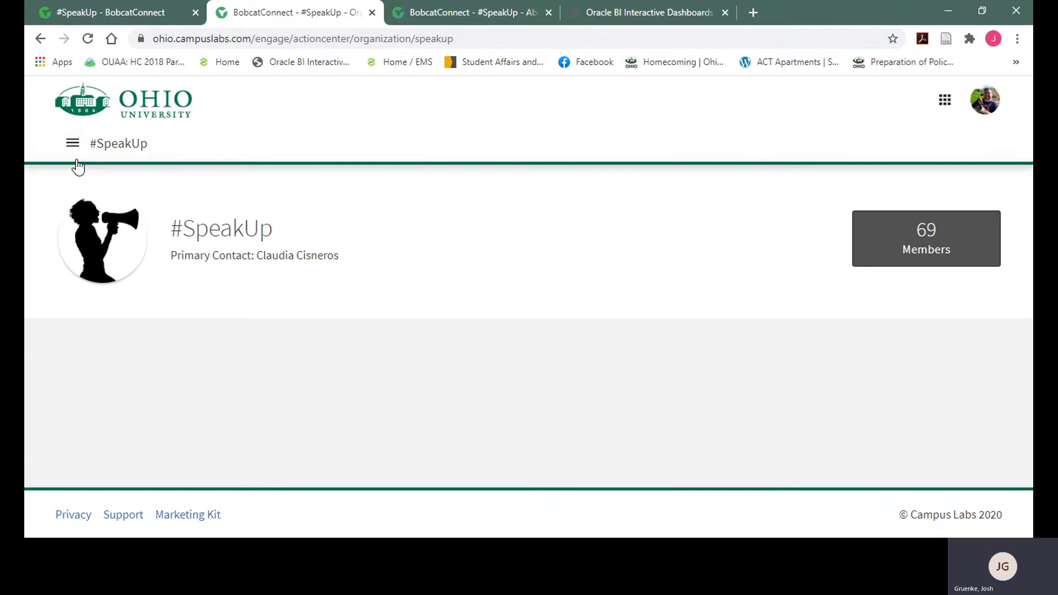
Open the main Explore page and look over its announcements, memberships, events and news.
{"action": "left_click", "coordinate": [156, 121]}
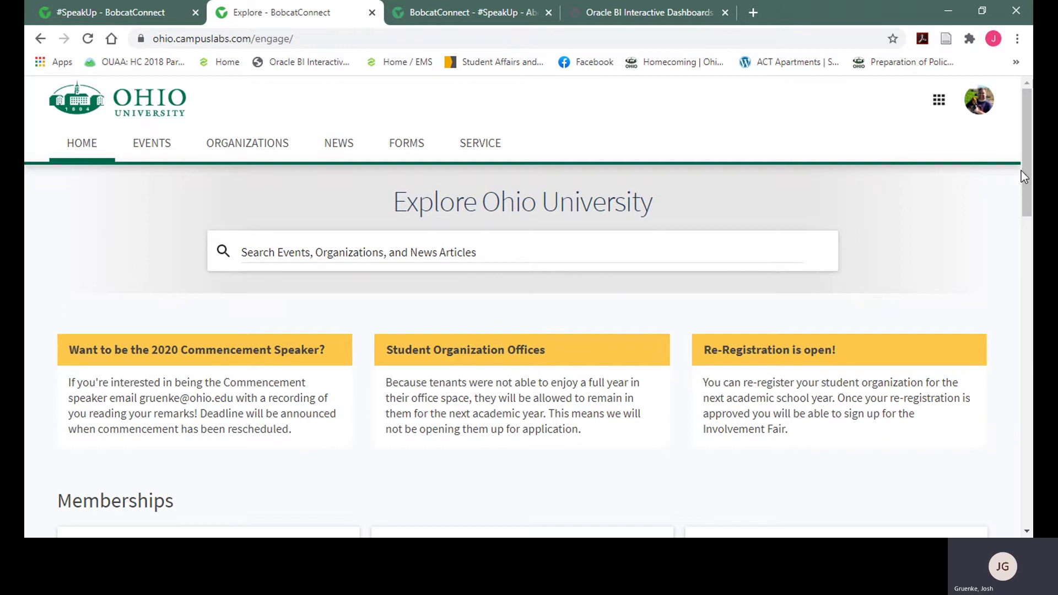
{"action": "left_click_drag", "start_coordinate": [1025, 174], "coordinate": [1032, 331]}
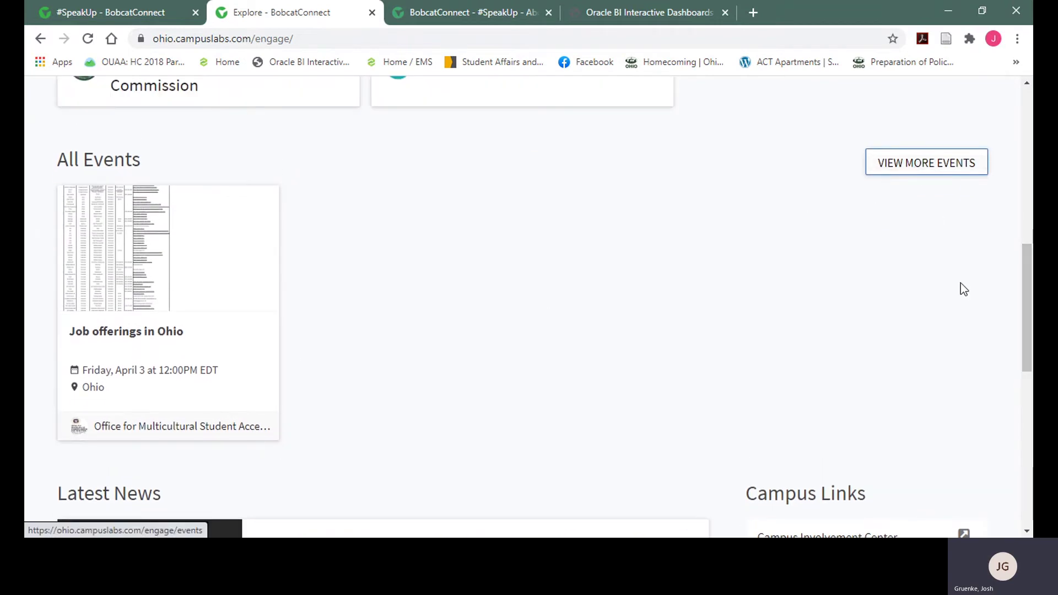
{"action": "left_click_drag", "start_coordinate": [1030, 336], "coordinate": [1028, 180]}
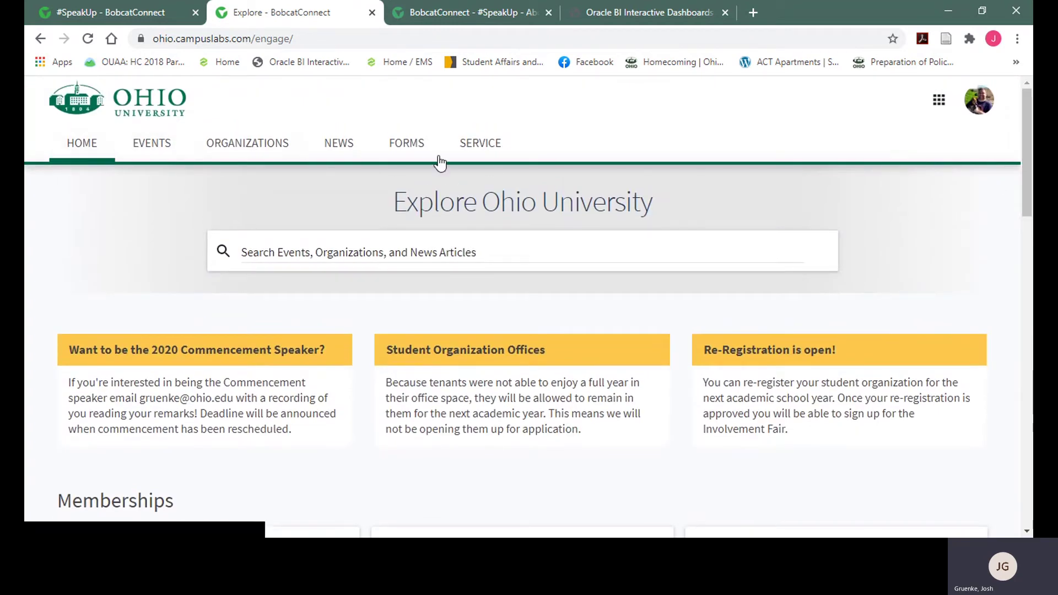
Start a new submission of the Student Organization Disbursement Voucher from the campus-wide forms and look over its general information.
{"action": "left_click", "coordinate": [407, 150]}
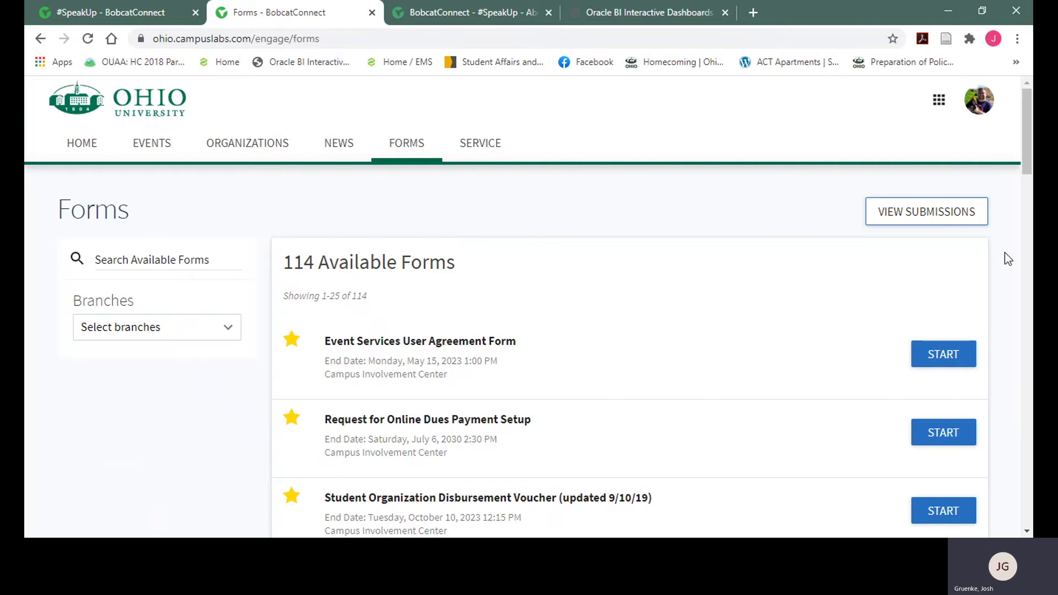
{"action": "scroll", "coordinate": [1028, 162], "scroll_direction": "down", "scroll_amount": 1}
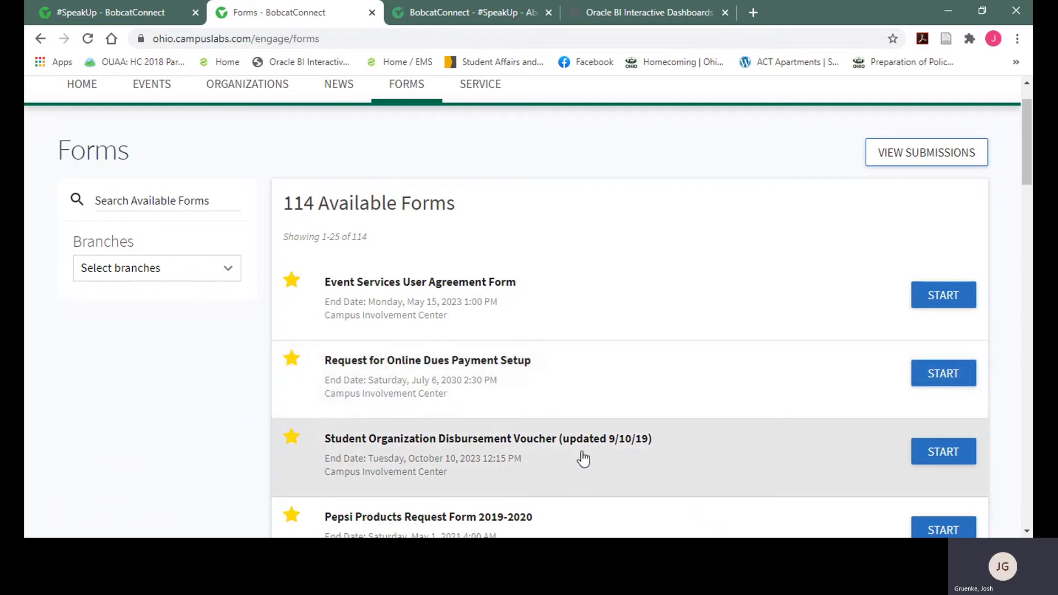
{"action": "left_click", "coordinate": [578, 459]}
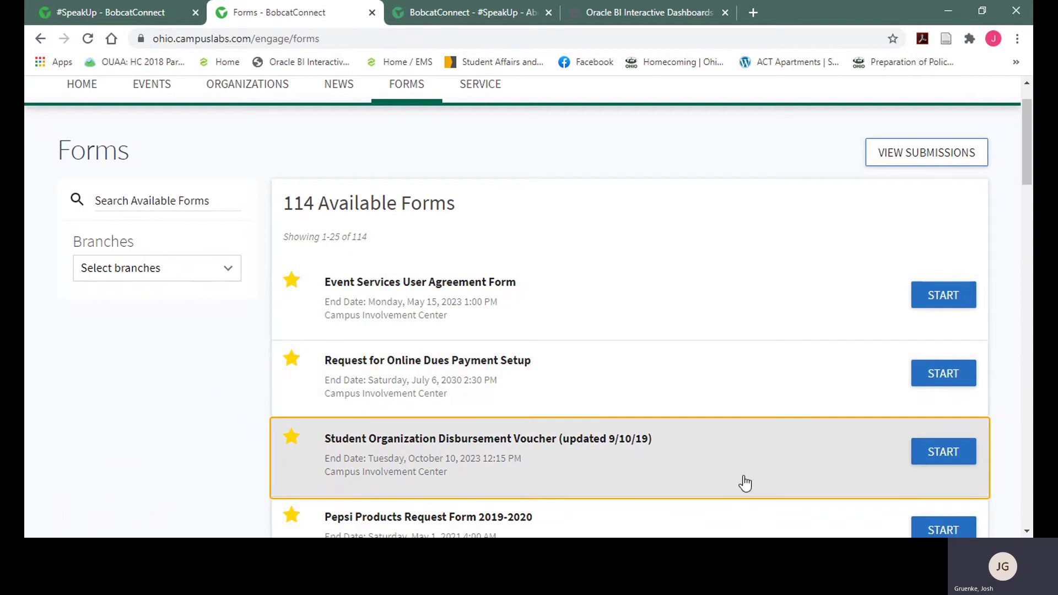
{"action": "left_click_drag", "start_coordinate": [1028, 178], "coordinate": [1030, 213]}
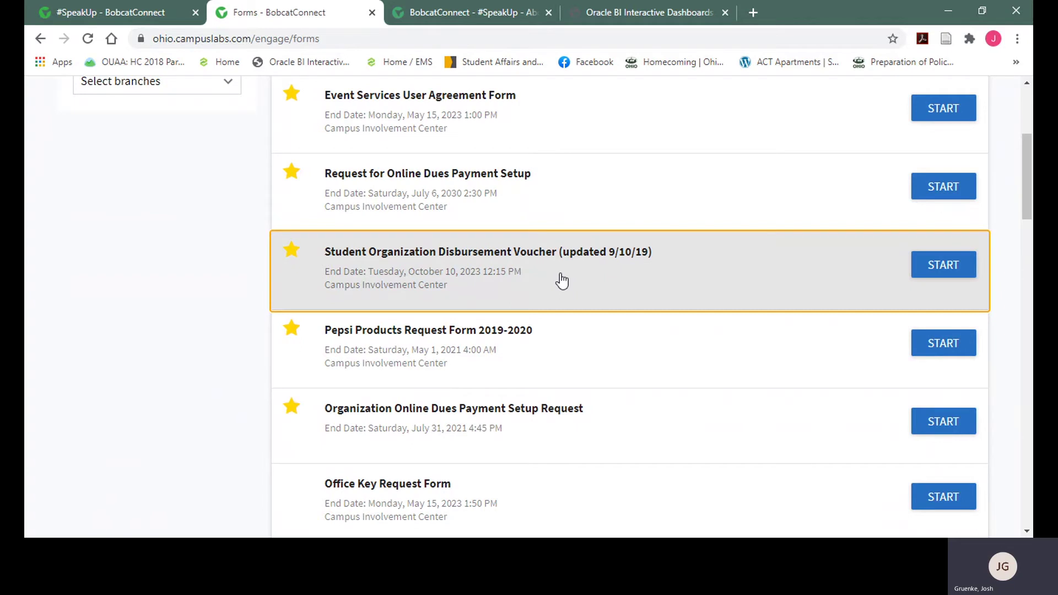
{"action": "left_click", "coordinate": [957, 274]}
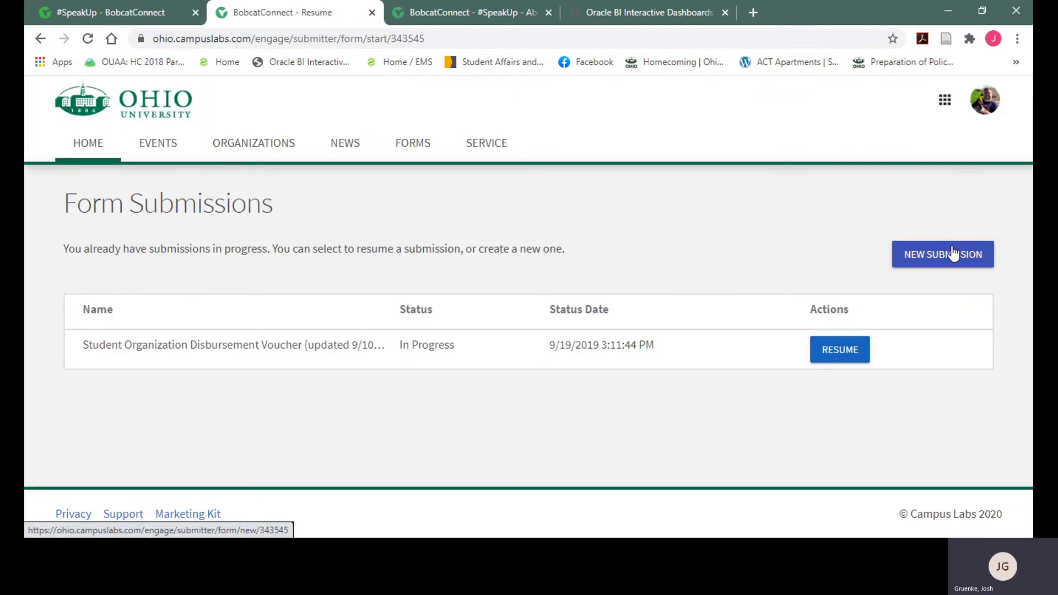
{"action": "left_click", "coordinate": [954, 254]}
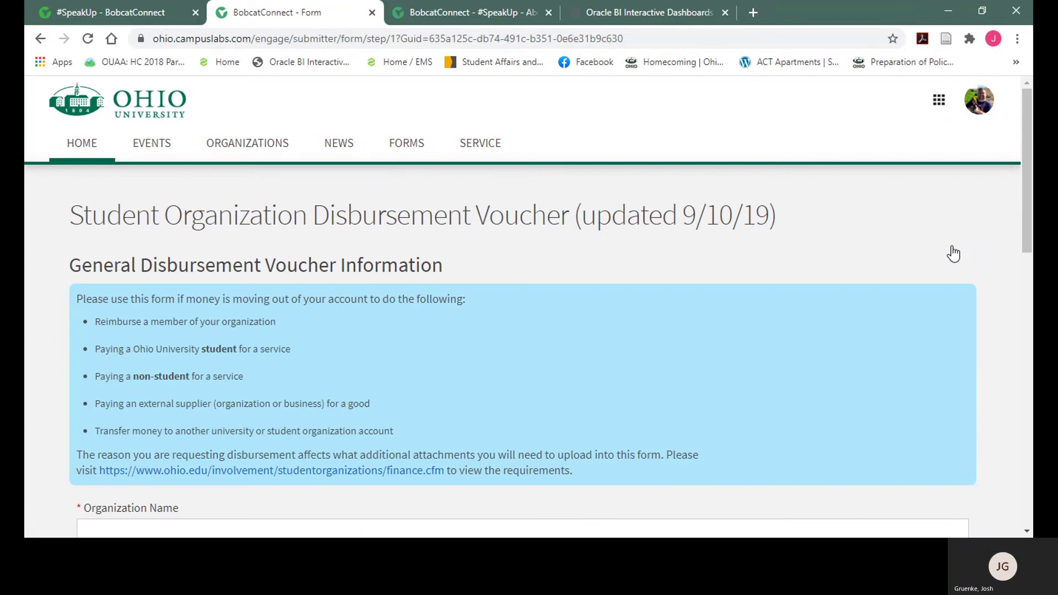
{"action": "mouse_move", "coordinate": [1024, 138]}
{"action": "left_mouse_down"}
{"action": "mouse_move", "coordinate": [1032, 337]}
{"action": "mouse_move", "coordinate": [1031, 128]}
{"action": "left_mouse_up"}
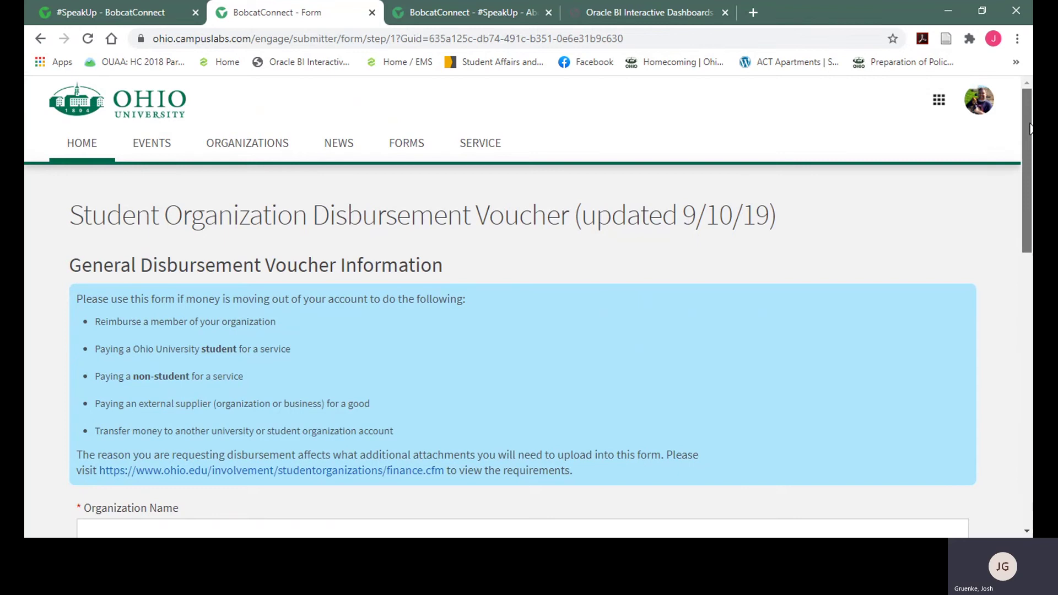
{"action": "scroll", "coordinate": [1023, 128], "scroll_direction": "down", "scroll_amount": 1}
{"action": "scroll", "coordinate": [1022, 118], "scroll_direction": "up", "scroll_amount": 1}
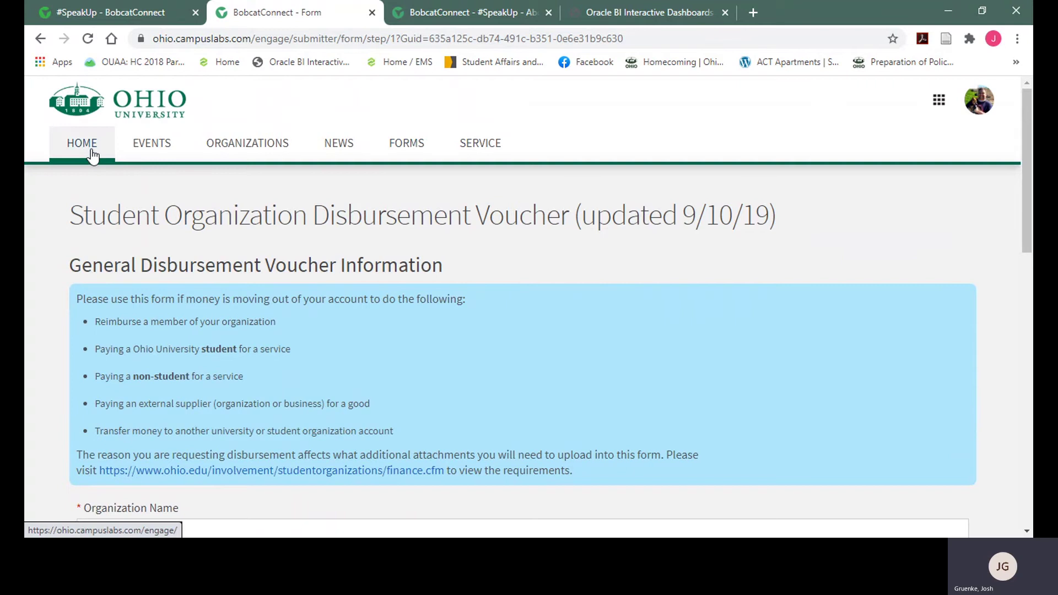
Return to the list of available forms and look over the entries around the Pepsi Products Request Form 2019-2020.
{"action": "left_click", "coordinate": [127, 99]}
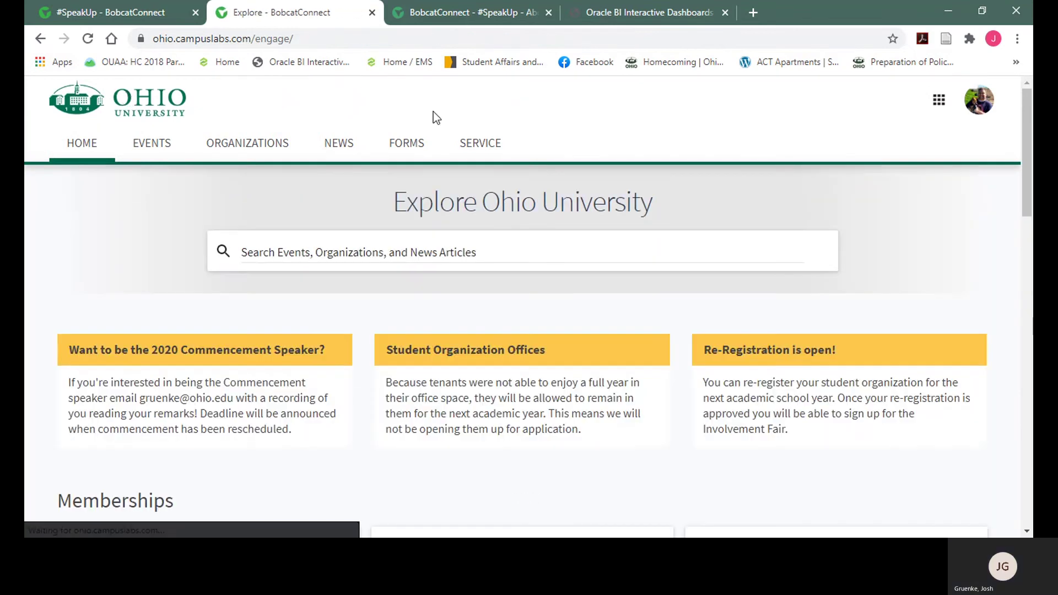
{"action": "left_click", "coordinate": [417, 154]}
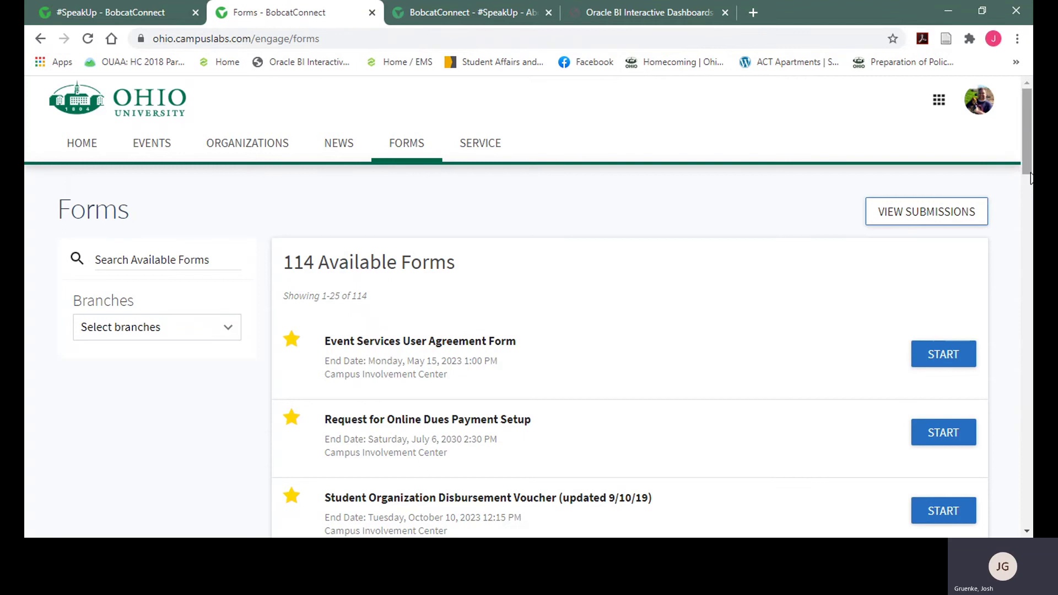
{"action": "left_click_drag", "start_coordinate": [1030, 176], "coordinate": [1031, 219]}
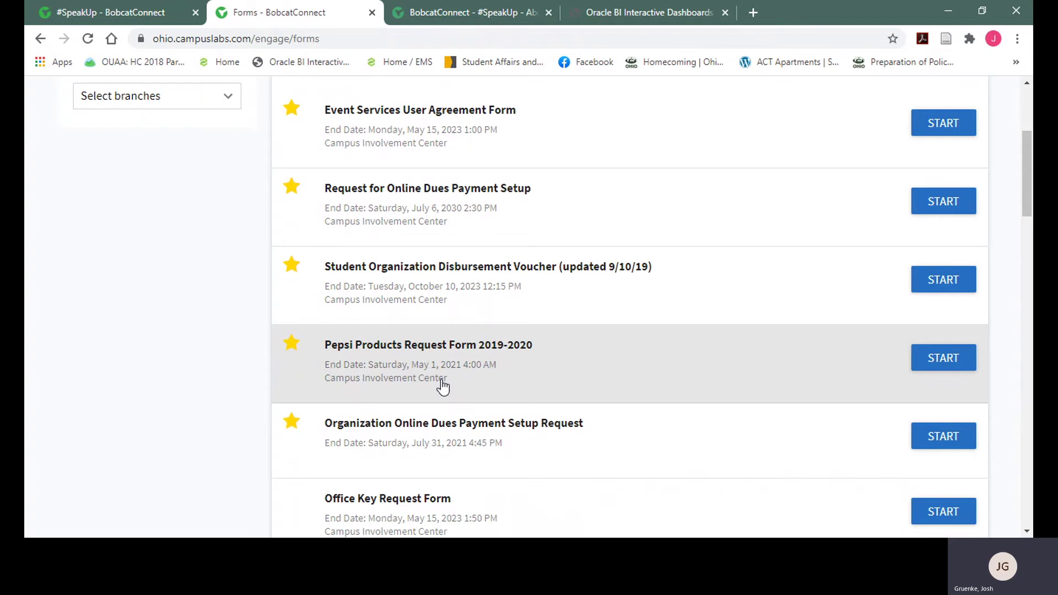
{"action": "left_click", "coordinate": [938, 361]}
{"action": "left_click_drag", "start_coordinate": [1026, 133], "coordinate": [1026, 85]}
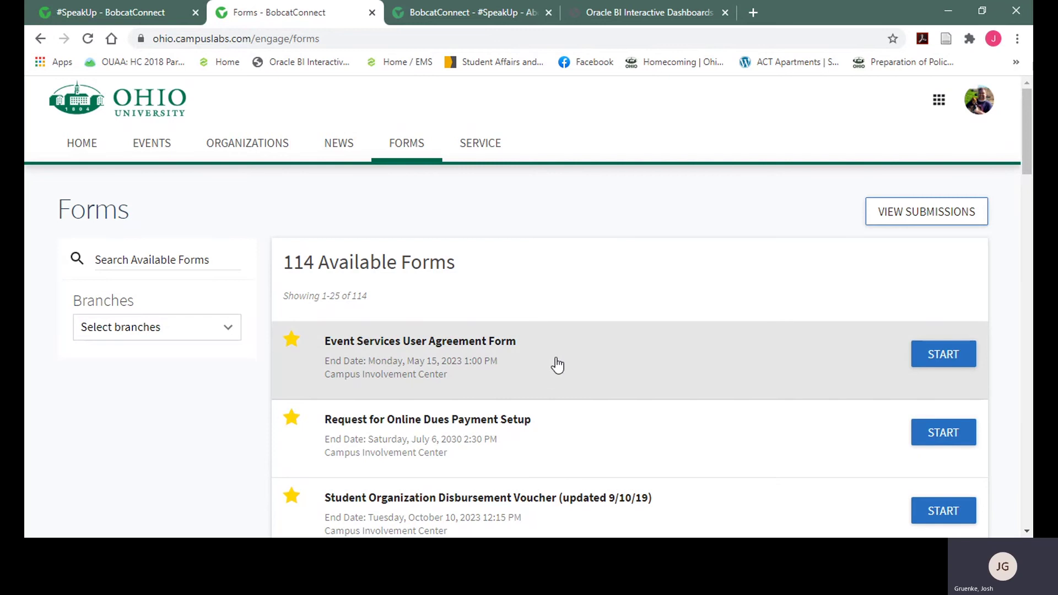
Switch to Oracle Business Intelligence and open the Student Funds Available dashboard.
{"action": "left_click", "coordinate": [660, 19]}
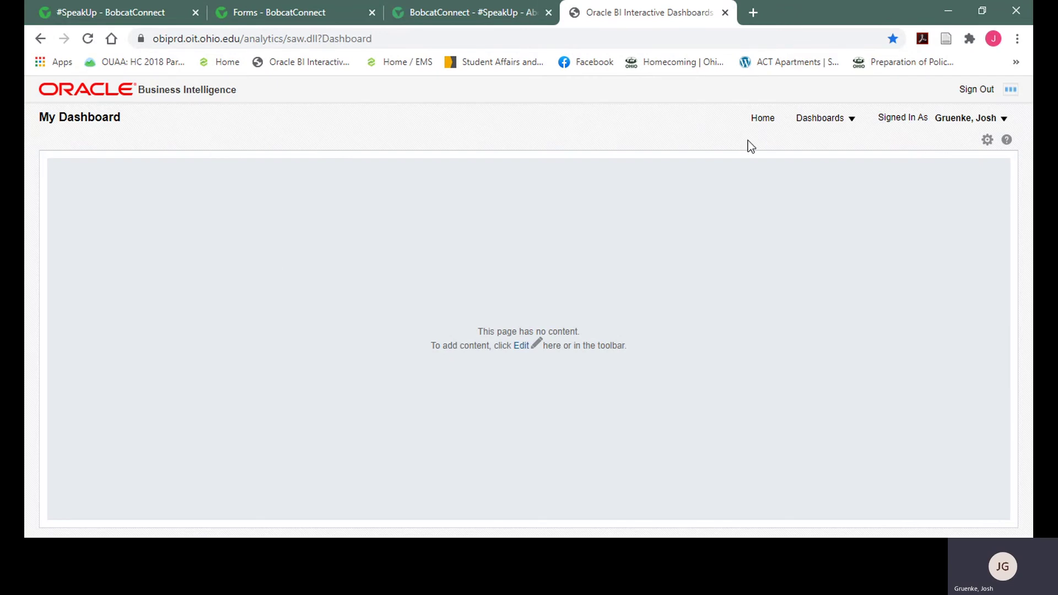
{"action": "left_click", "coordinate": [838, 120]}
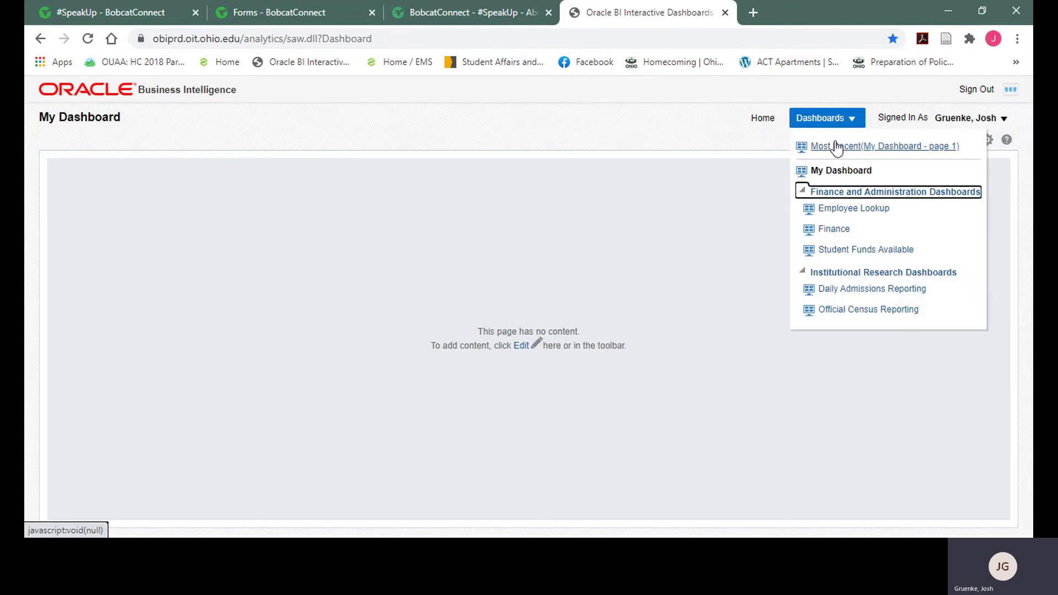
{"action": "left_click", "coordinate": [843, 255]}
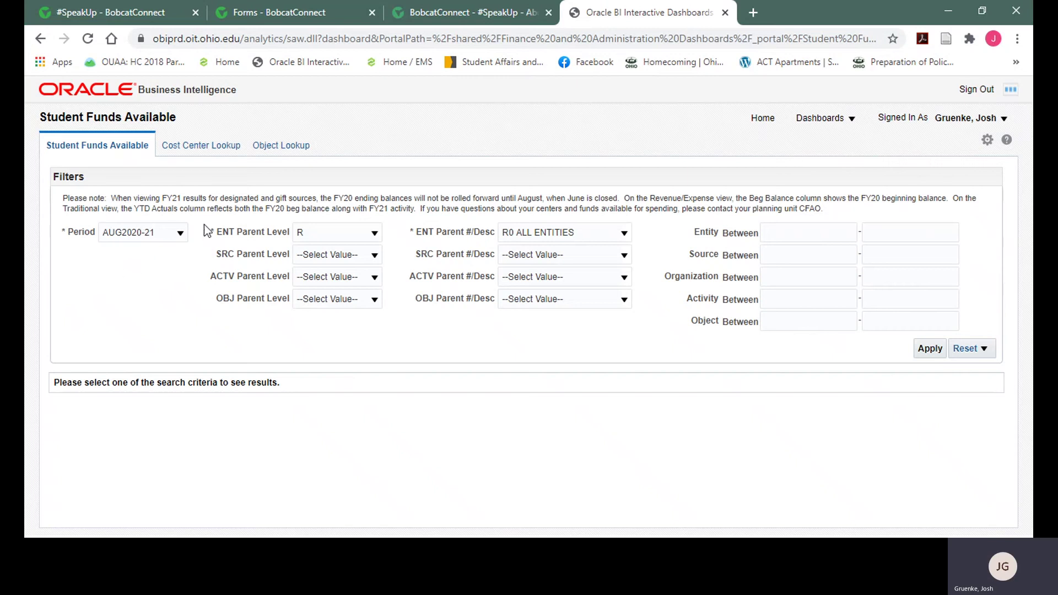
Look through the periods available for filtering the Student Funds Available dashboard.
{"action": "left_click", "coordinate": [181, 234]}
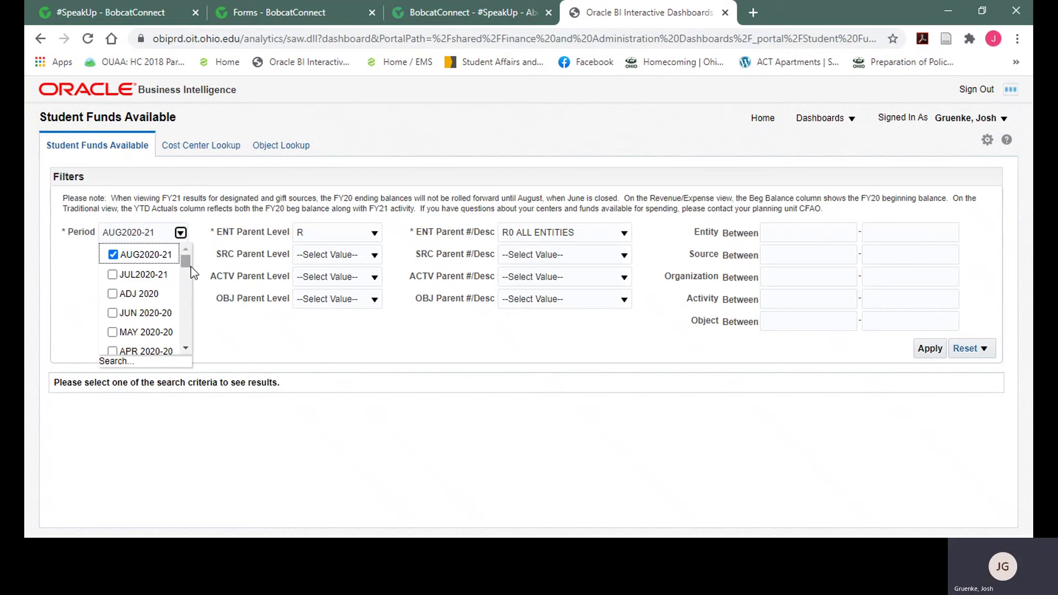
{"action": "scroll", "coordinate": [190, 266], "scroll_direction": "down", "scroll_amount": 7}
{"action": "scroll", "coordinate": [193, 281], "scroll_direction": "down", "scroll_amount": 4}
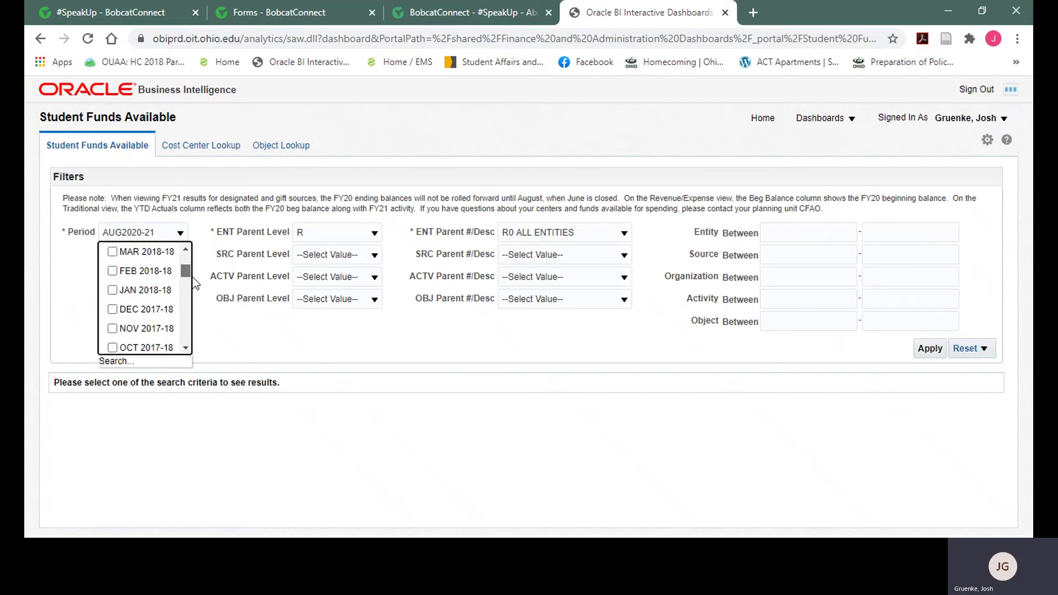
{"action": "scroll", "coordinate": [193, 283], "scroll_direction": "down", "scroll_amount": 12}
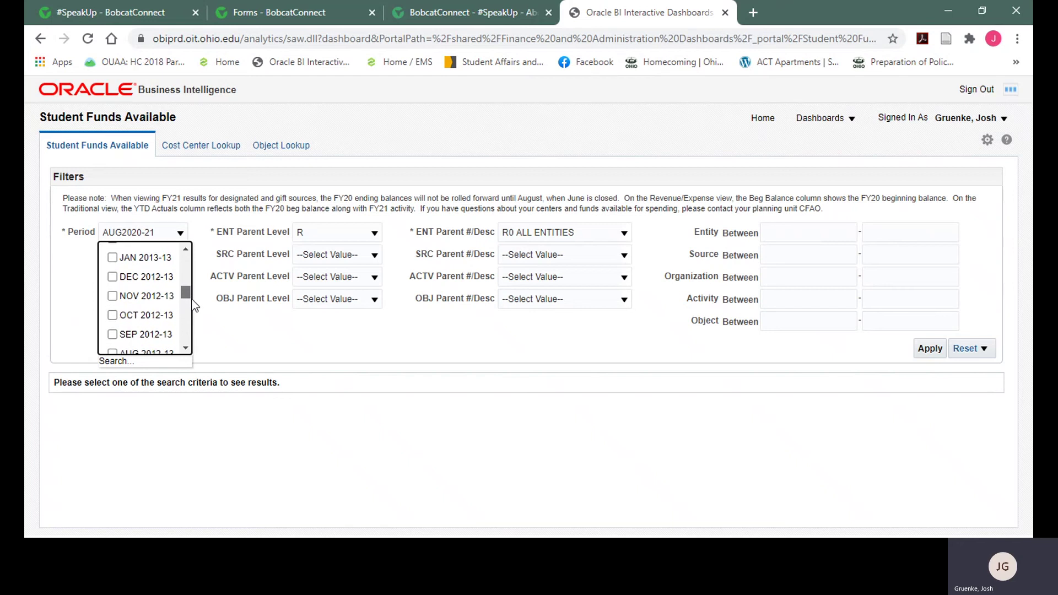
{"action": "left_click_drag", "start_coordinate": [189, 286], "coordinate": [187, 254]}
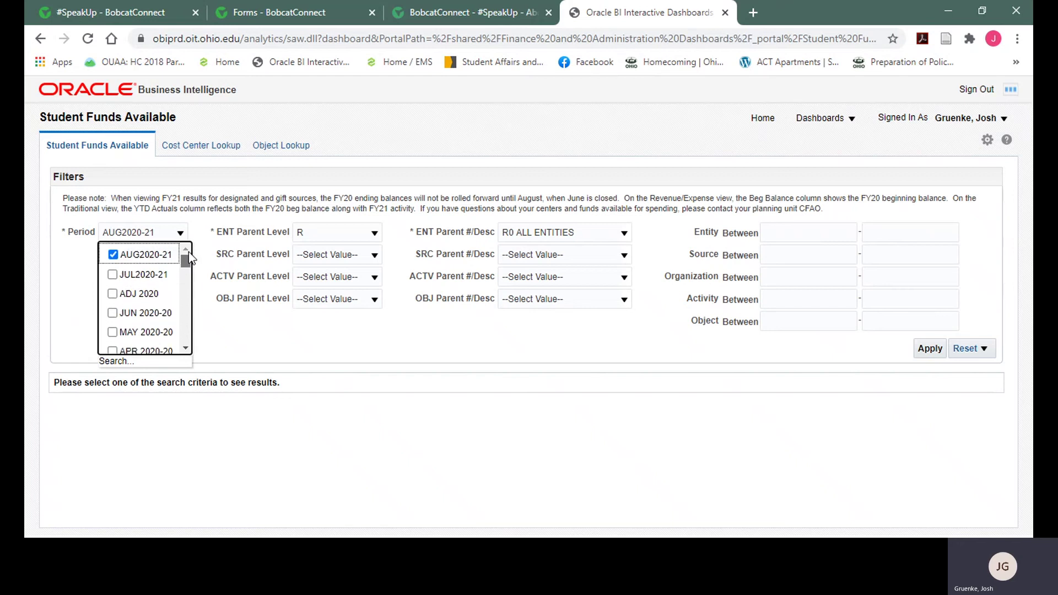
Switch to the organization's About page in BobcatConnect, look up its account number and return to the Student Funds Available dashboard.
{"action": "left_click", "coordinate": [780, 279]}
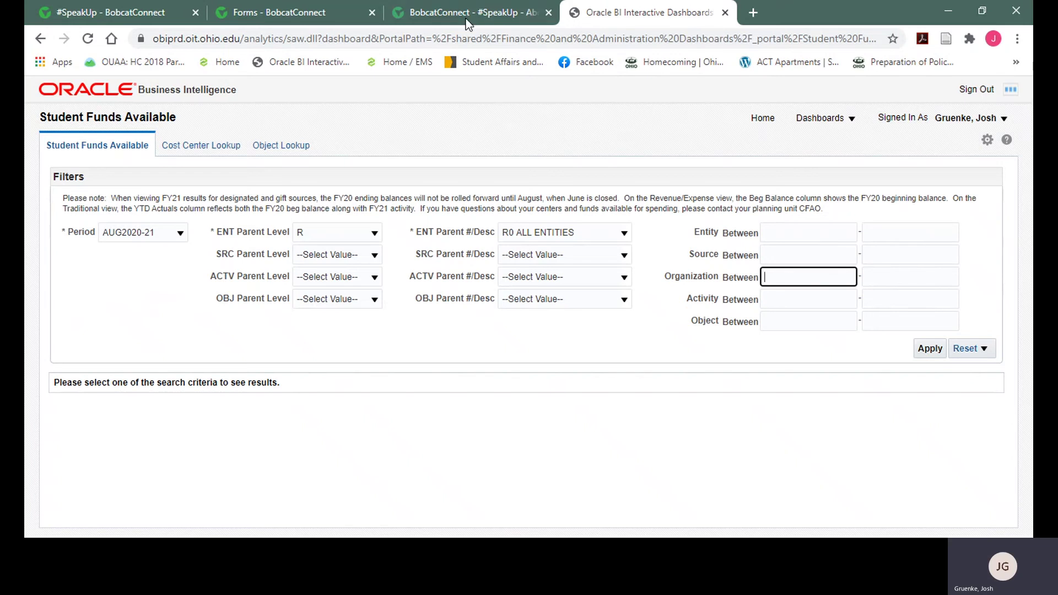
{"action": "left_click", "coordinate": [503, 121]}
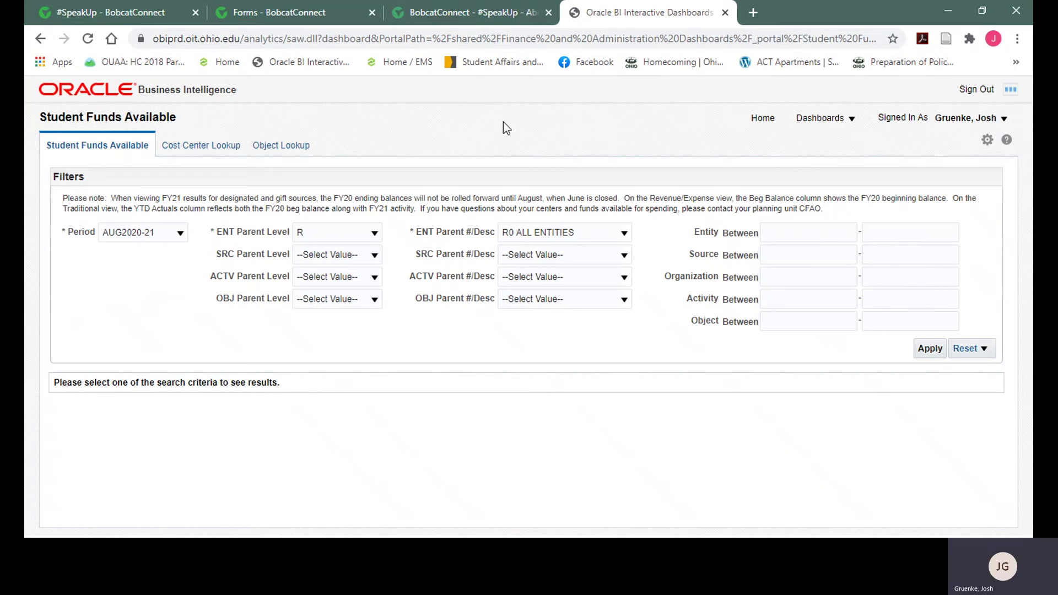
{"action": "left_click", "coordinate": [504, 13]}
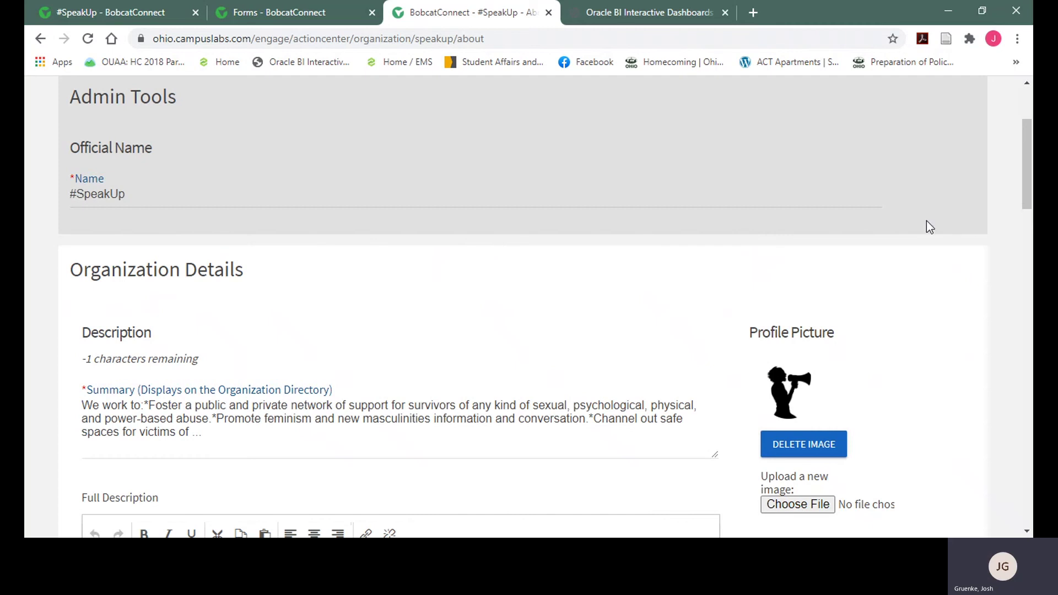
{"action": "left_click_drag", "start_coordinate": [1030, 174], "coordinate": [1032, 460]}
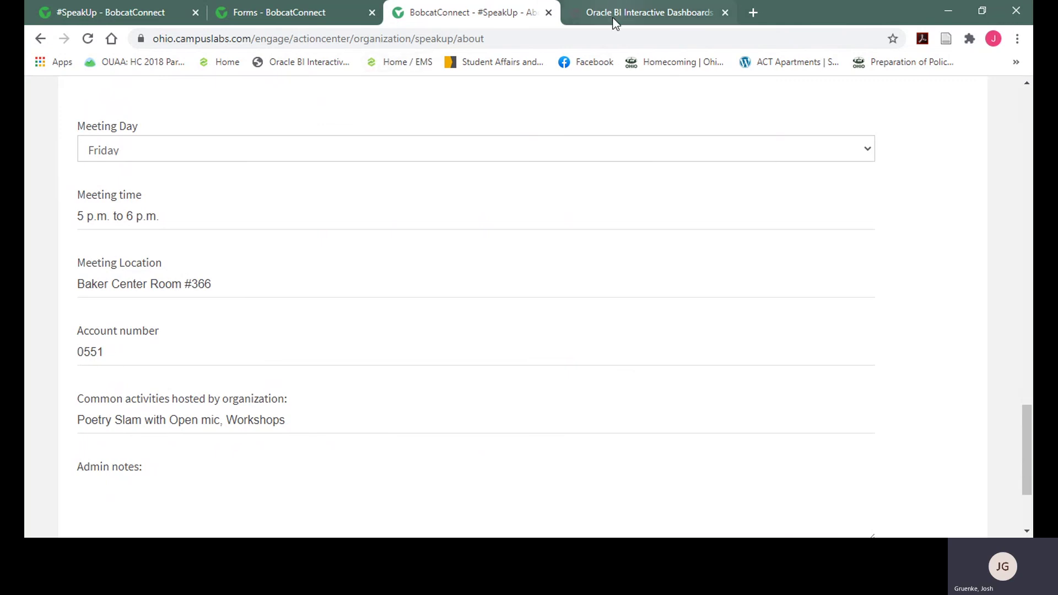
{"action": "left_click", "coordinate": [650, 12]}
Enter the organization's account number as both the start and end of the Activity filter range.
{"action": "left_click", "coordinate": [777, 304]}
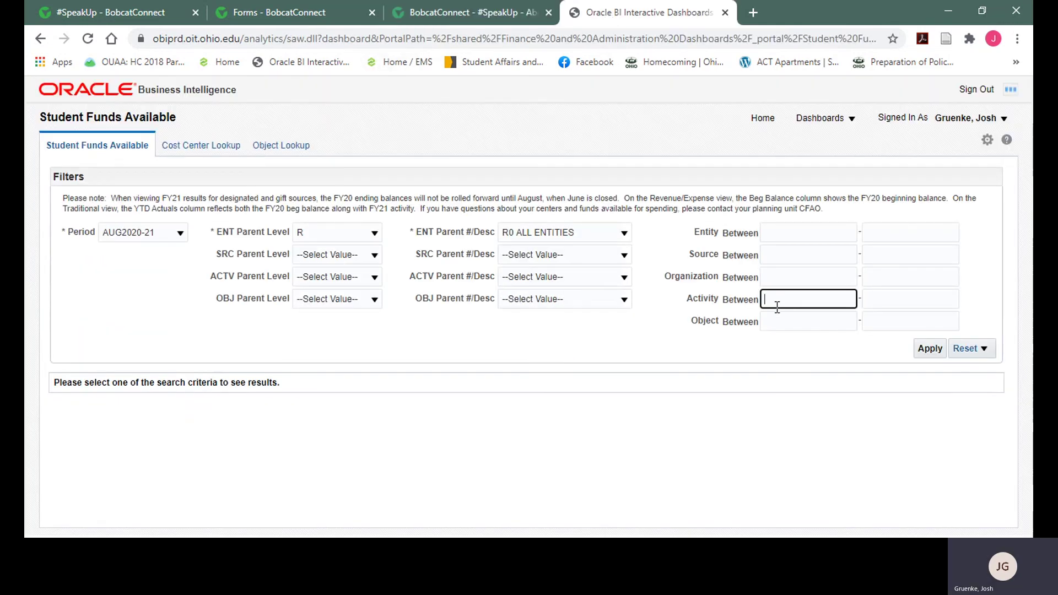
{"action": "type", "text": "790051"}
{"action": "left_click", "coordinate": [880, 303]}
{"action": "type", "text": "790051"}
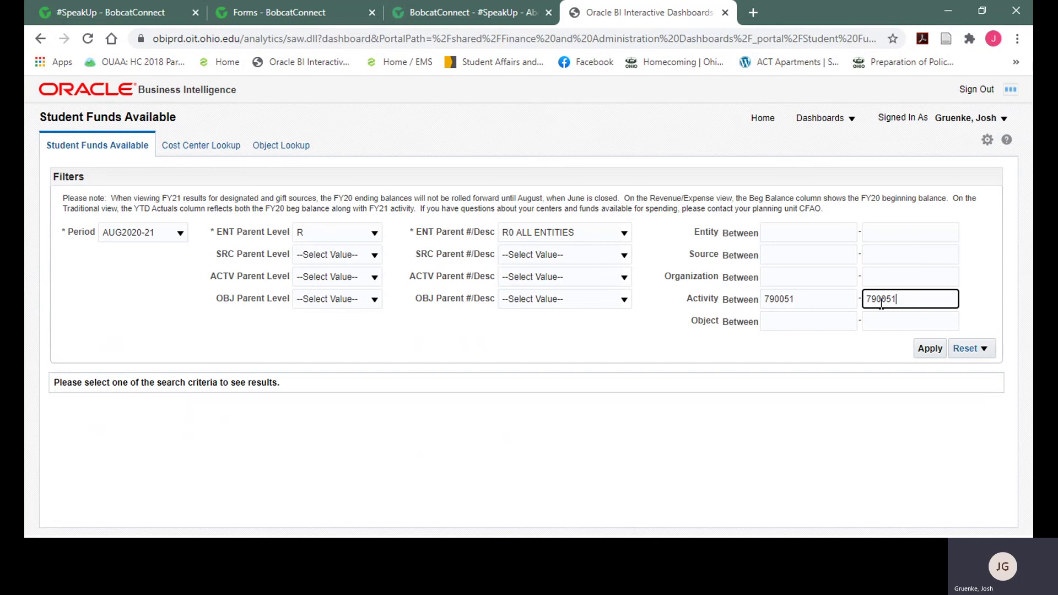
Clear the start and end values of the Activity filter range.
{"action": "left_click", "coordinate": [791, 302]}
{"action": "double_click", "coordinate": [791, 302]}
{"action": "key", "text": "BackSpace"}
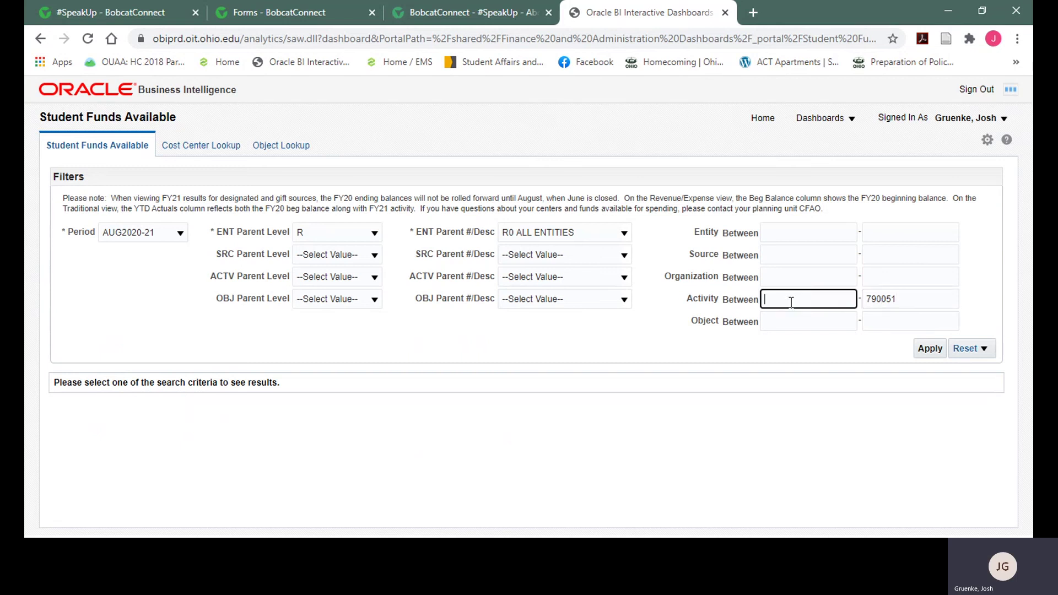
{"action": "left_click", "coordinate": [895, 299]}
{"action": "double_click", "coordinate": [895, 298]}
{"action": "key", "text": "BackSpace"}
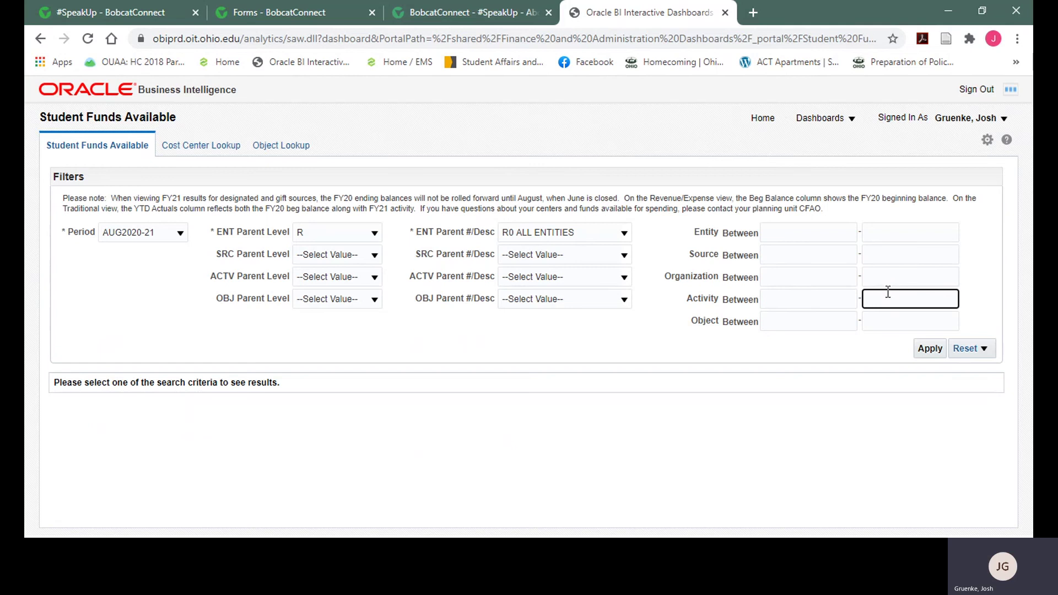
Enter the organization number as both the start and end of the Organization filter range.
{"action": "left_click", "coordinate": [852, 278]}
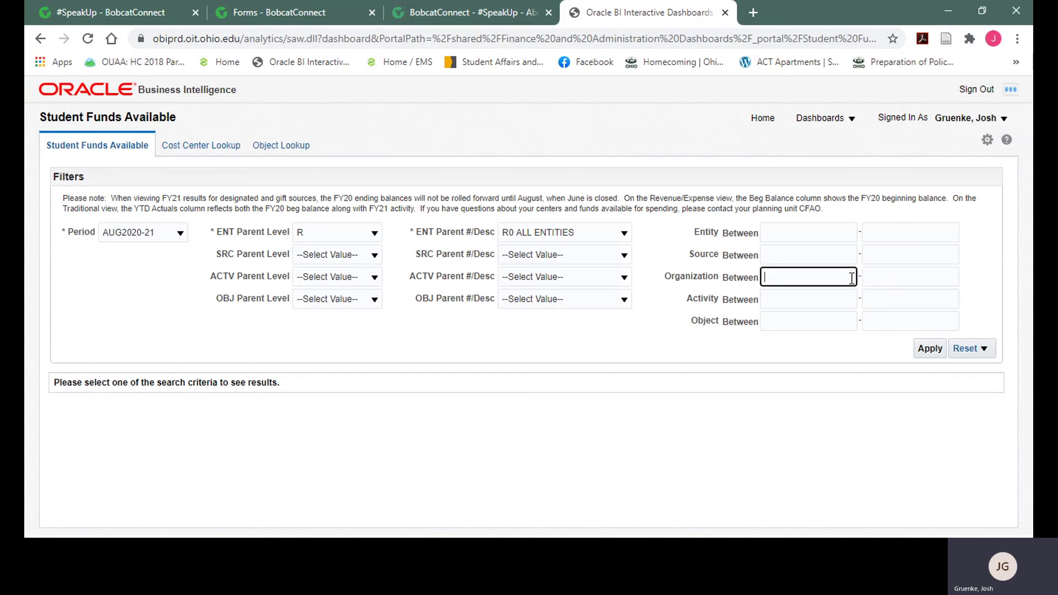
{"action": "type", "text": "790051"}
{"action": "left_click", "coordinate": [919, 281]}
{"action": "type", "text": "79"}
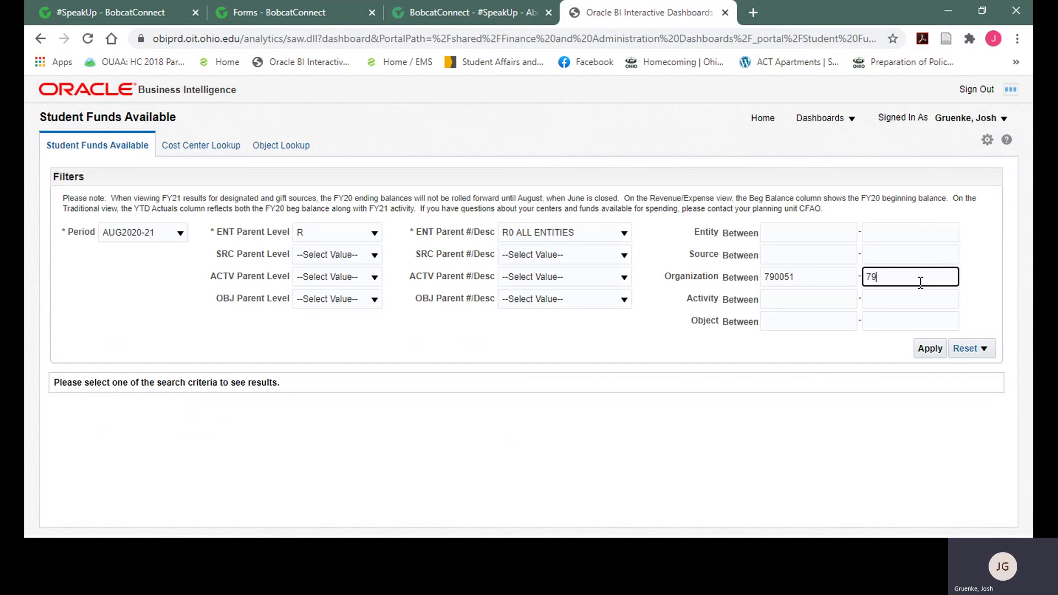
{"action": "type", "text": "0051"}
Compare the account number on the organization's BobcatConnect About page with the Organization range entered in the Student Funds Available dashboard.
{"action": "left_click", "coordinate": [451, 16]}
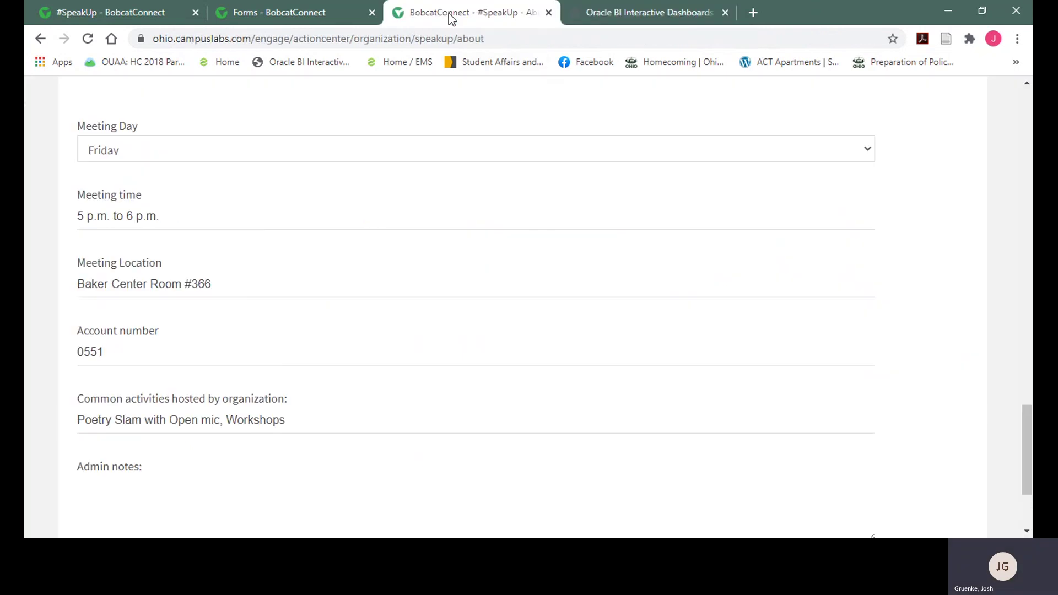
{"action": "left_click", "coordinate": [616, 3]}
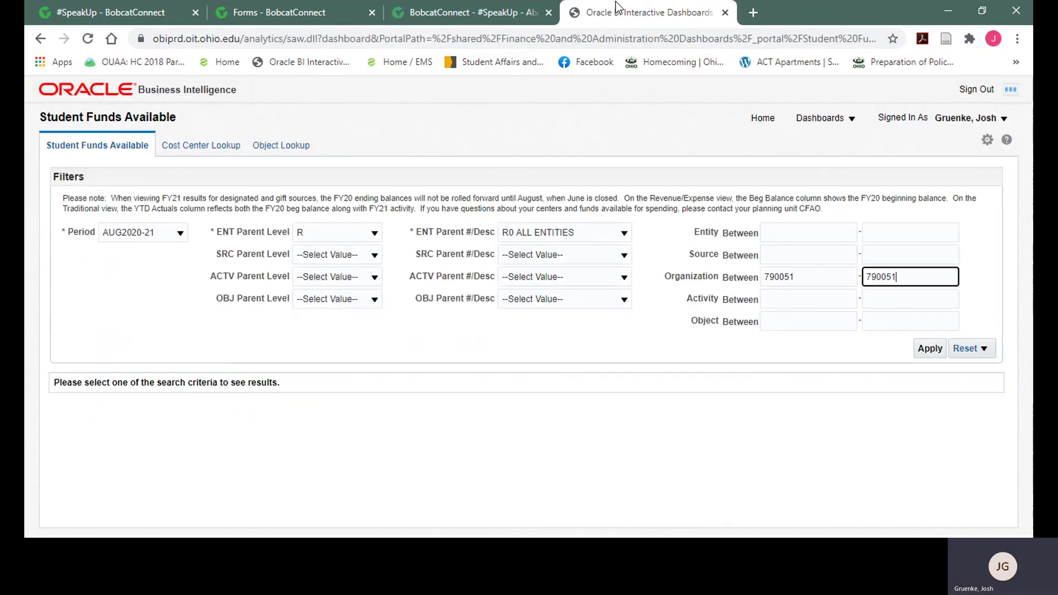
{"action": "left_click", "coordinate": [450, 17]}
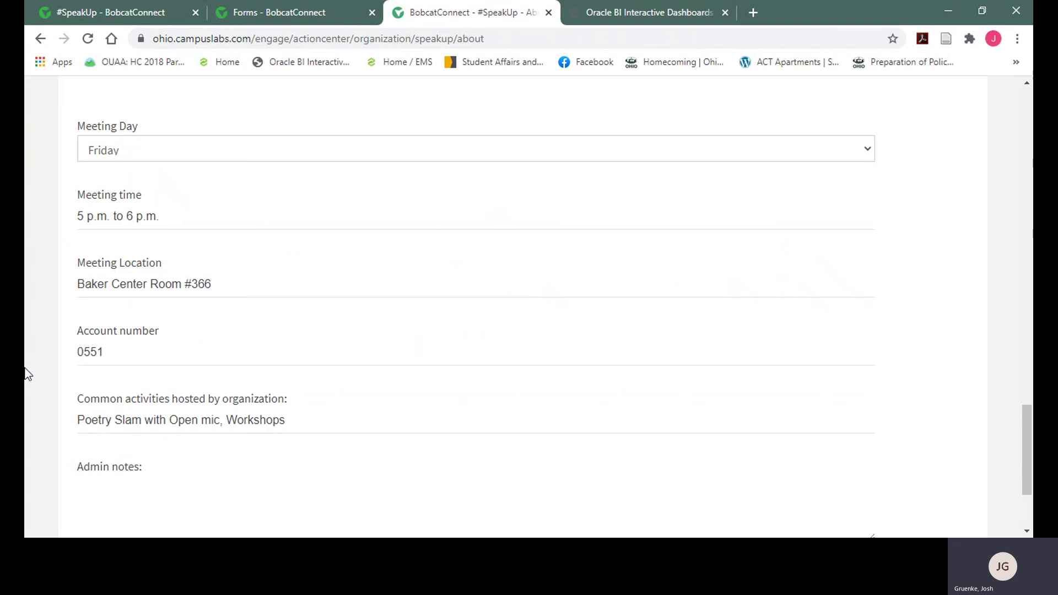
Switch to the BobcatConnect forms page, go to the site's home page and look through its announcements and memberships.
{"action": "left_click", "coordinate": [301, 14]}
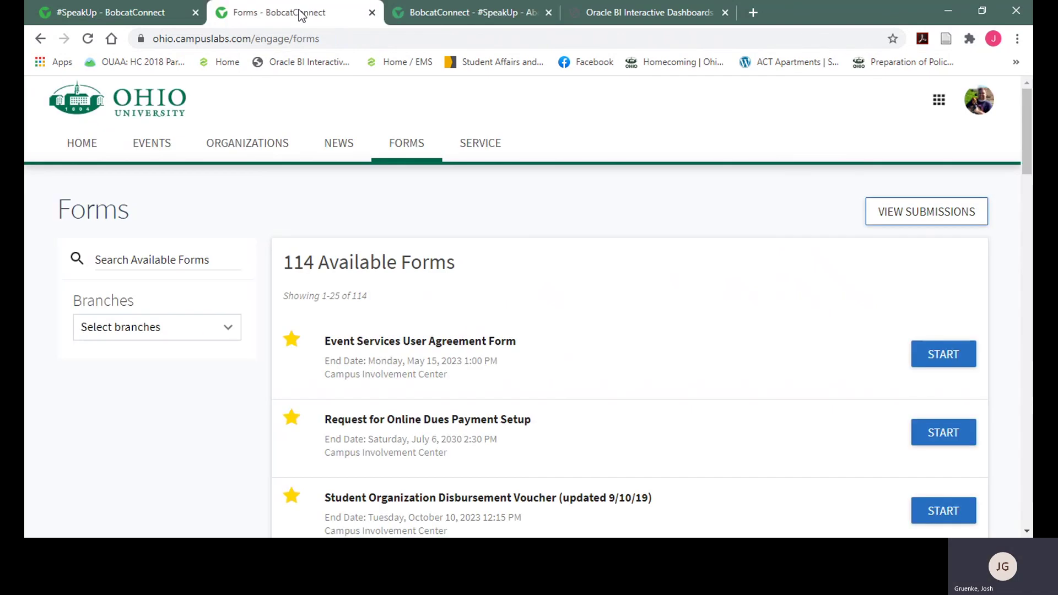
{"action": "left_click", "coordinate": [87, 158]}
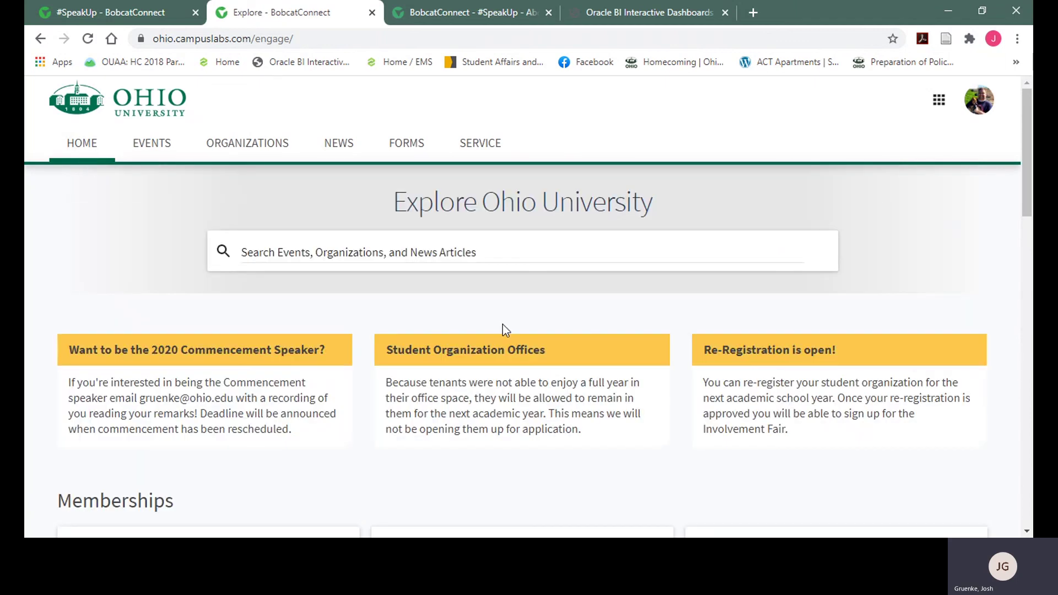
{"action": "left_click_drag", "start_coordinate": [1031, 143], "coordinate": [1030, 193]}
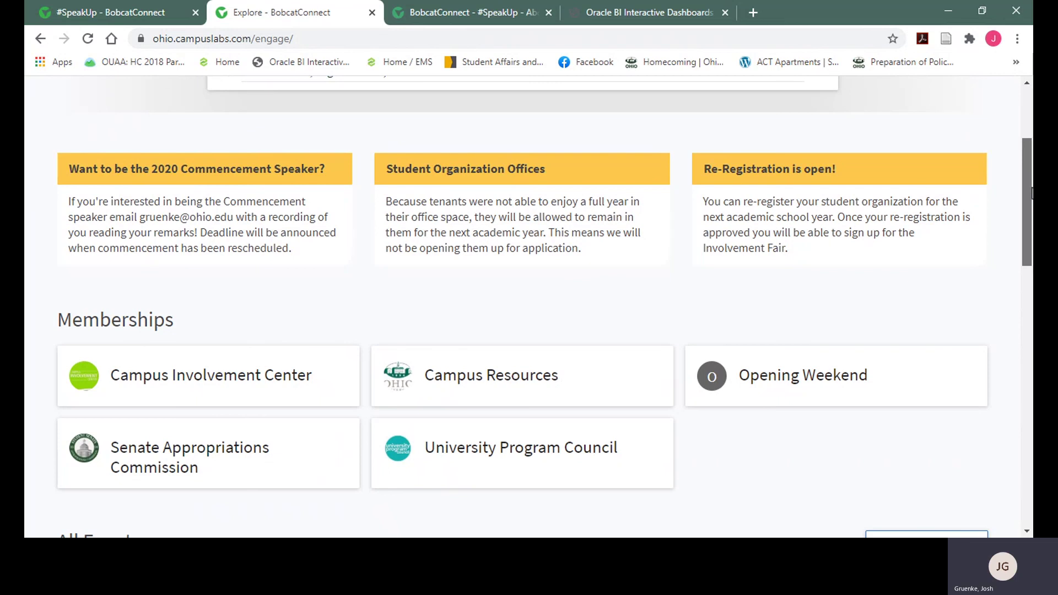
{"action": "left_click_drag", "start_coordinate": [1030, 193], "coordinate": [1010, 132]}
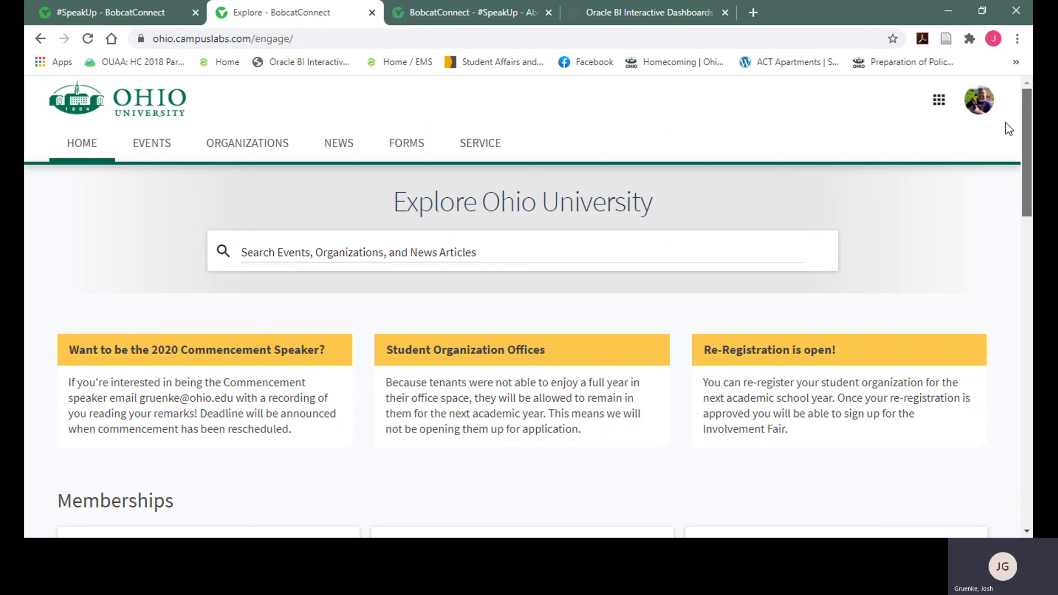